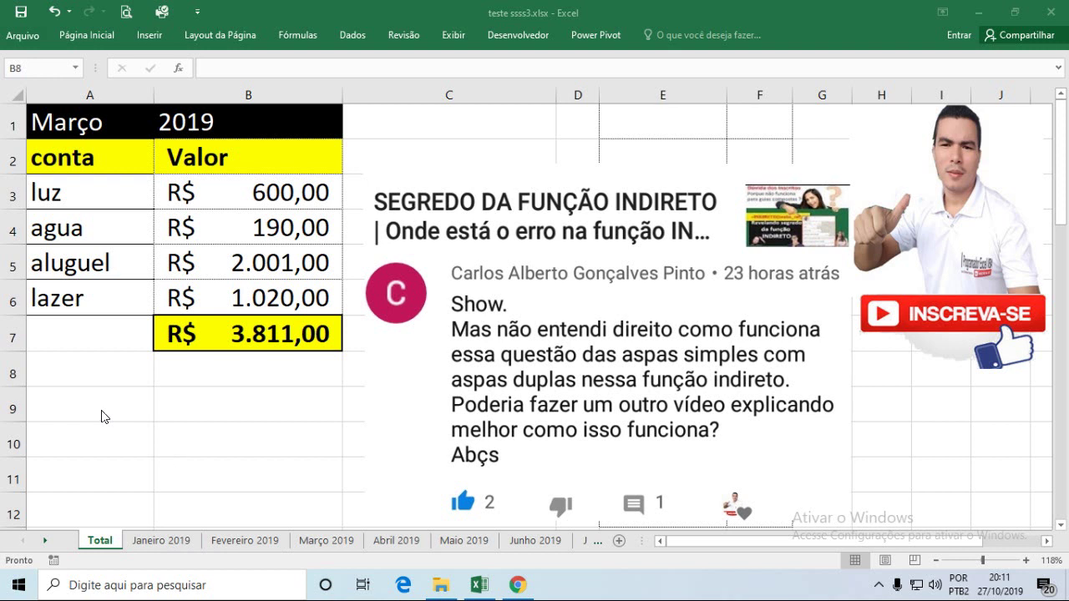
- Set the month in cell A1 of the Total sheet to Janeiro
click(93, 264)
click(94, 199)
click(138, 123)
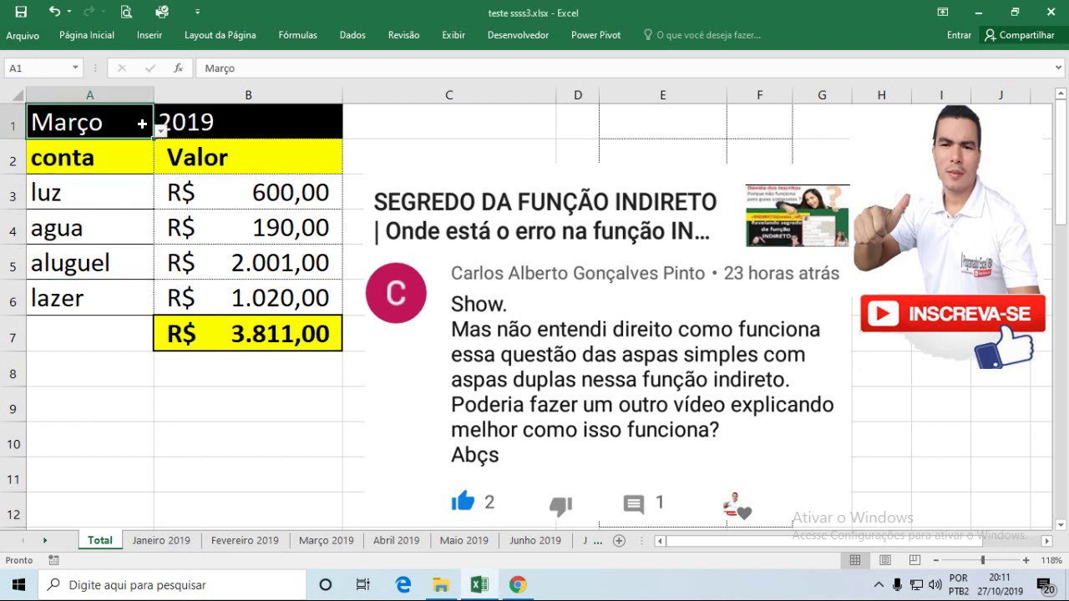
click(161, 132)
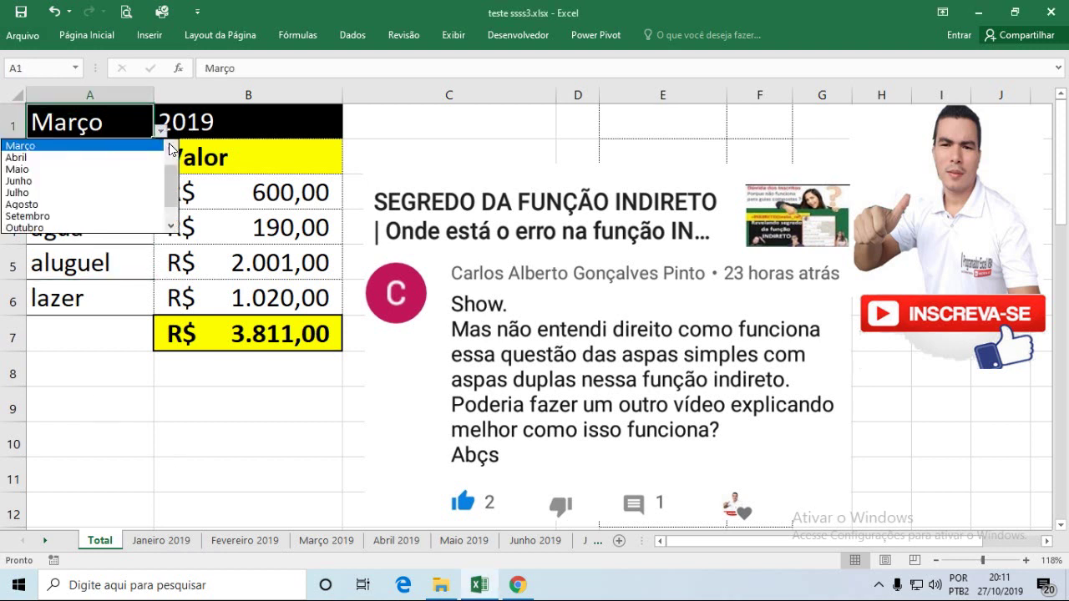
click(170, 145)
click(171, 147)
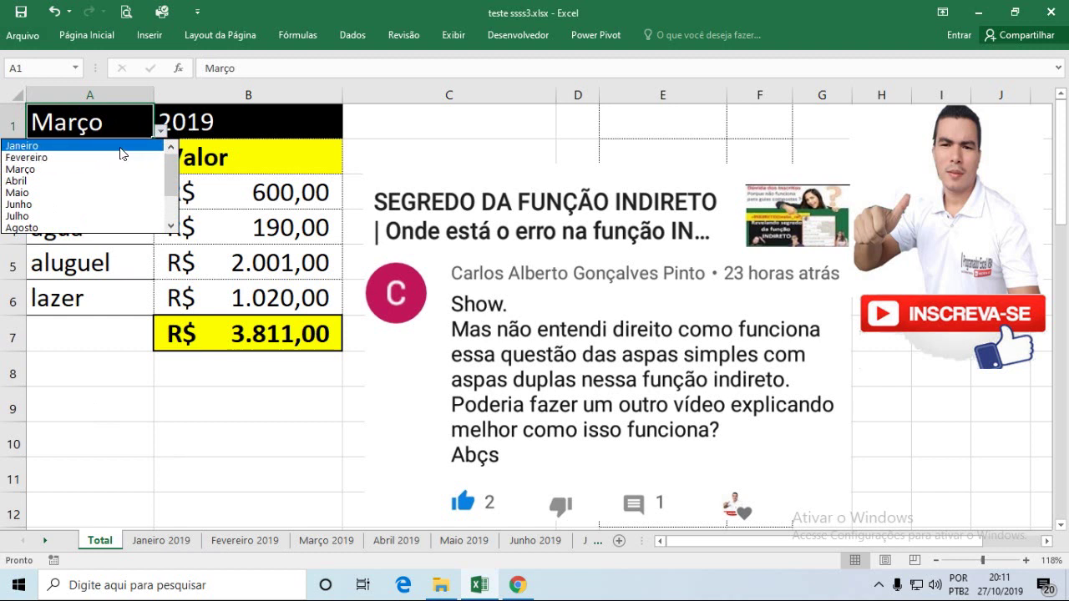
click(121, 150)
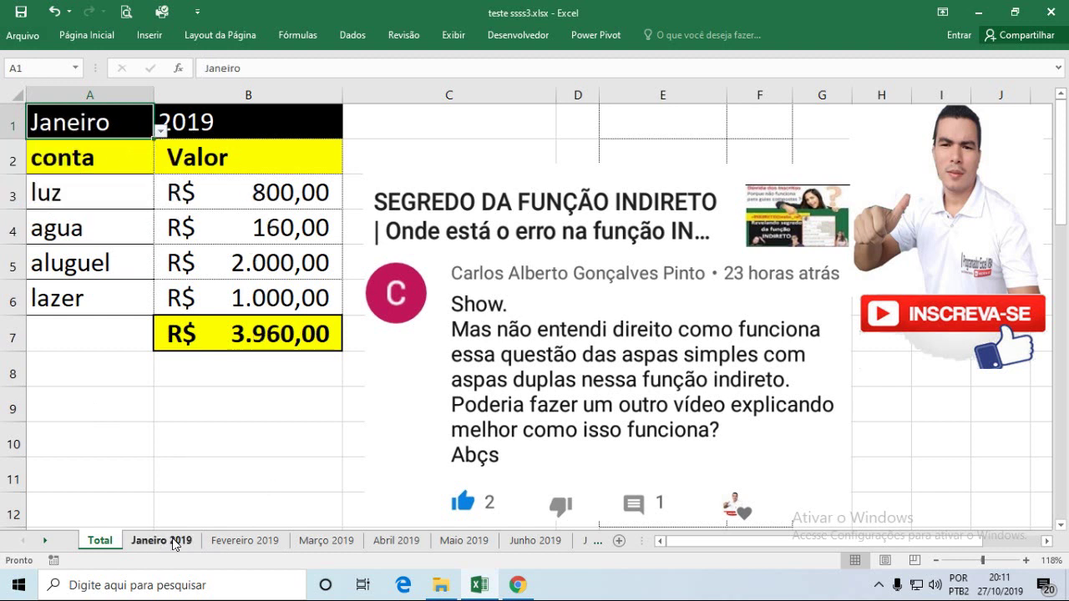
- Set the month in cell A1 to Março and check the values against the Março 2019 sheet
click(160, 131)
click(145, 169)
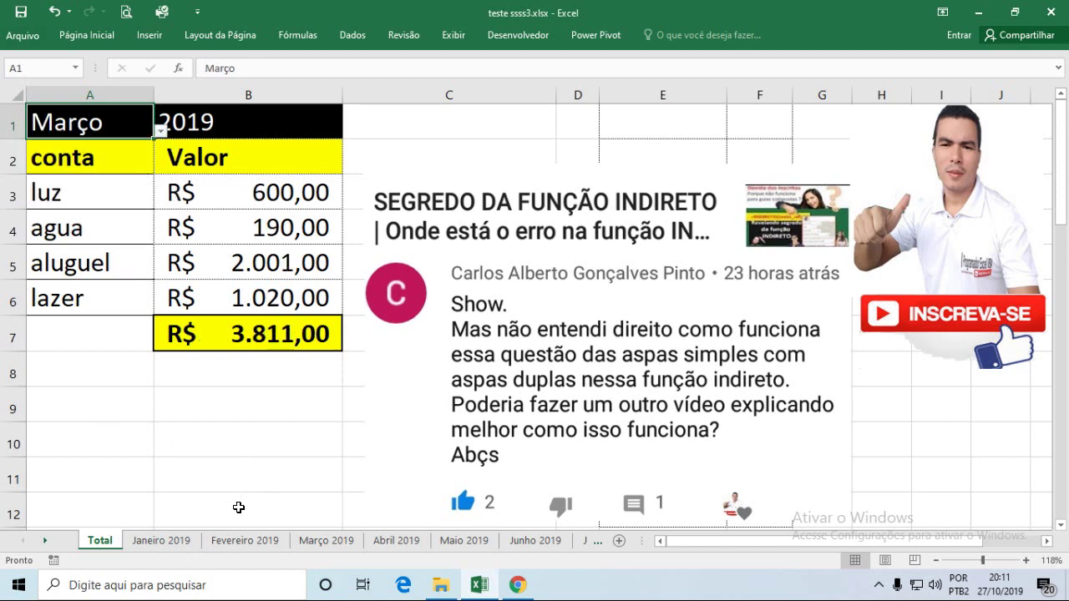
click(318, 545)
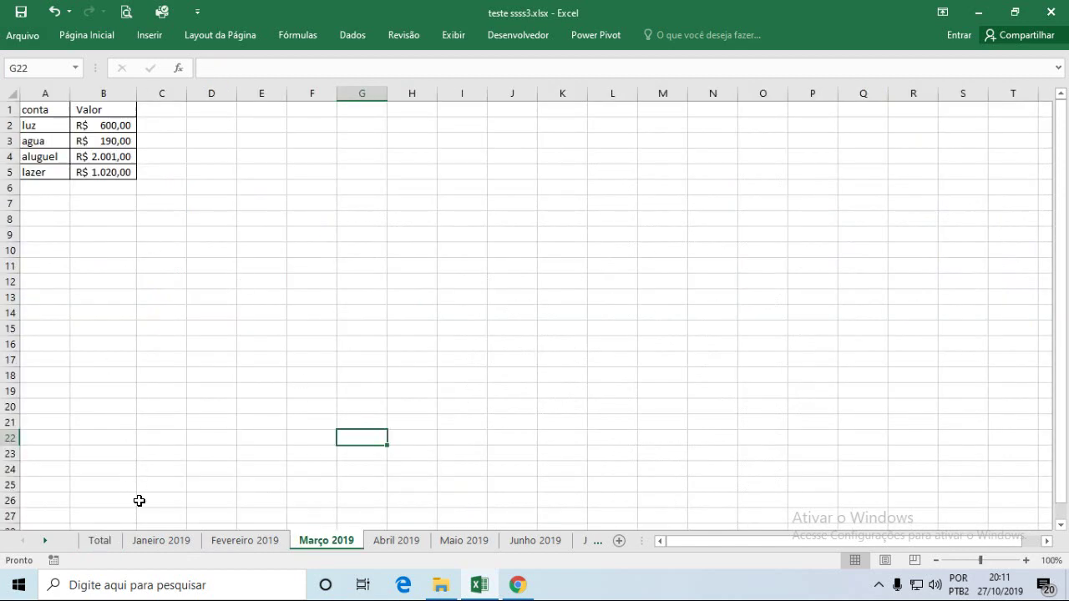
click(106, 545)
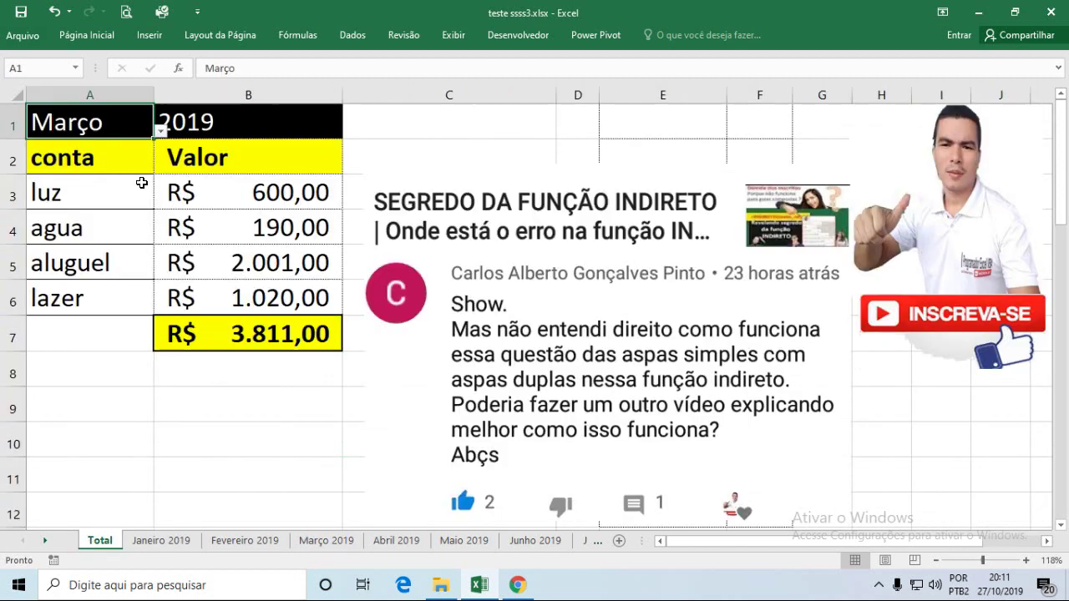
click(183, 408)
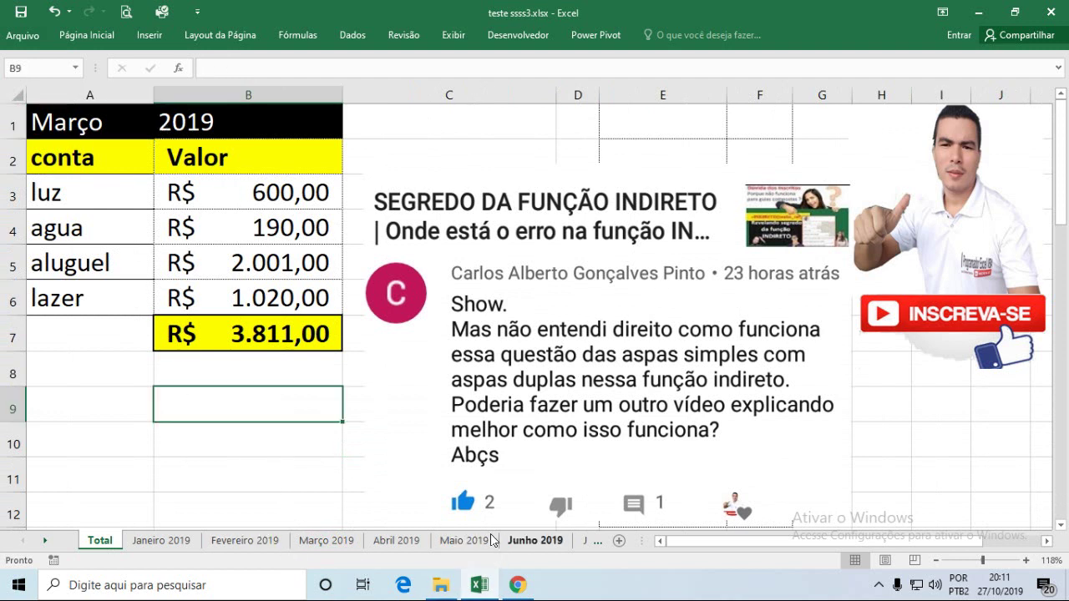
- Enter a formula in cell A9 of the Total sheet that references cell B2 of the Janeiro 2019 sheet
click(118, 408)
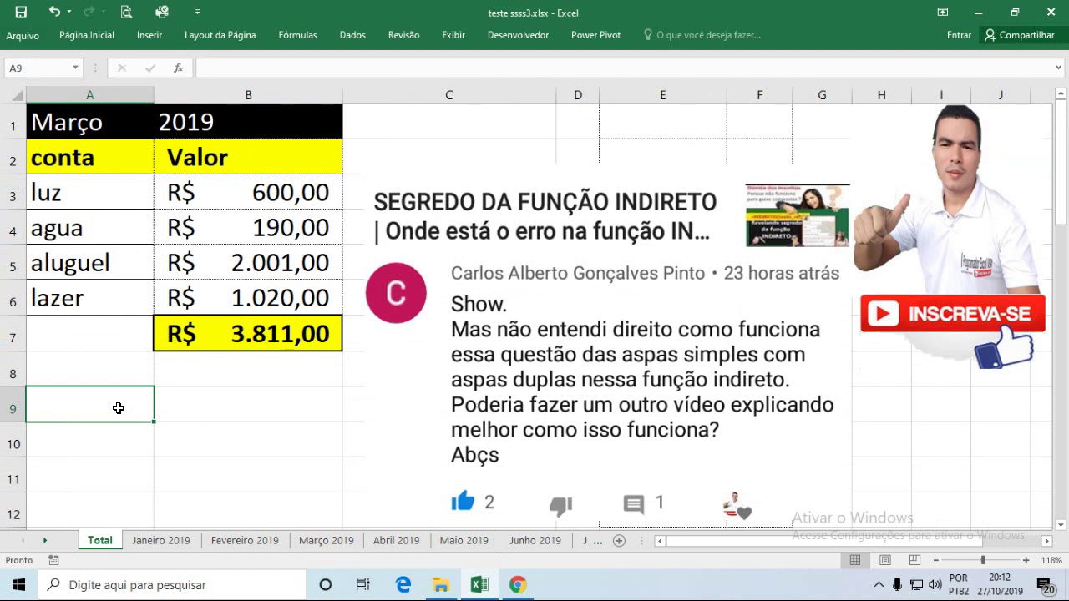
double_click(119, 408)
text(=)
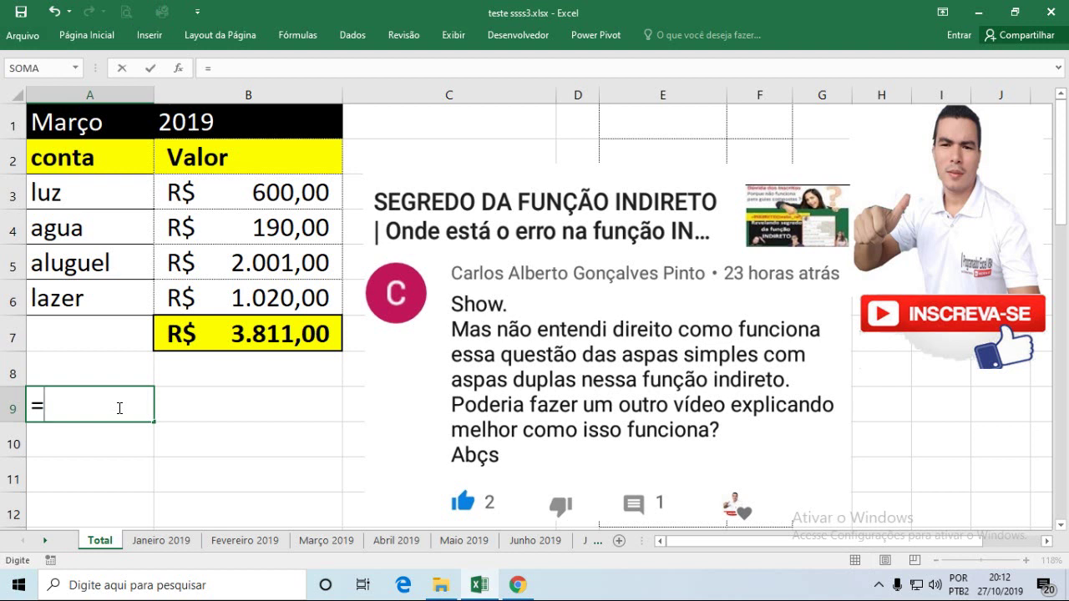
text(ib)
click(64, 404)
key(BackSpace)
key(BackSpace)
click(166, 543)
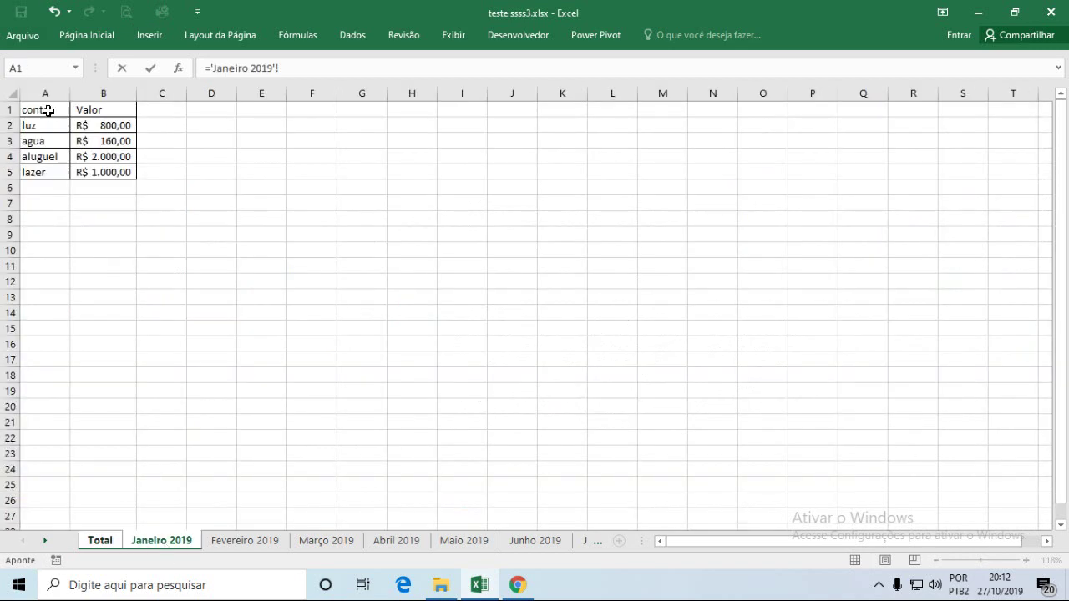
click(111, 124)
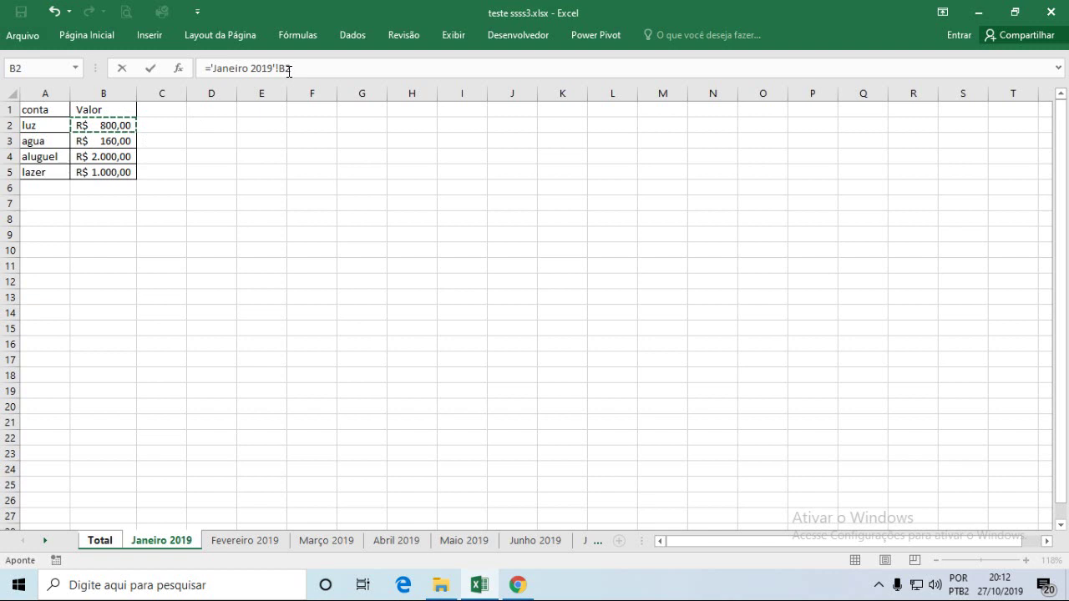
text(-)
key(BackSpace)
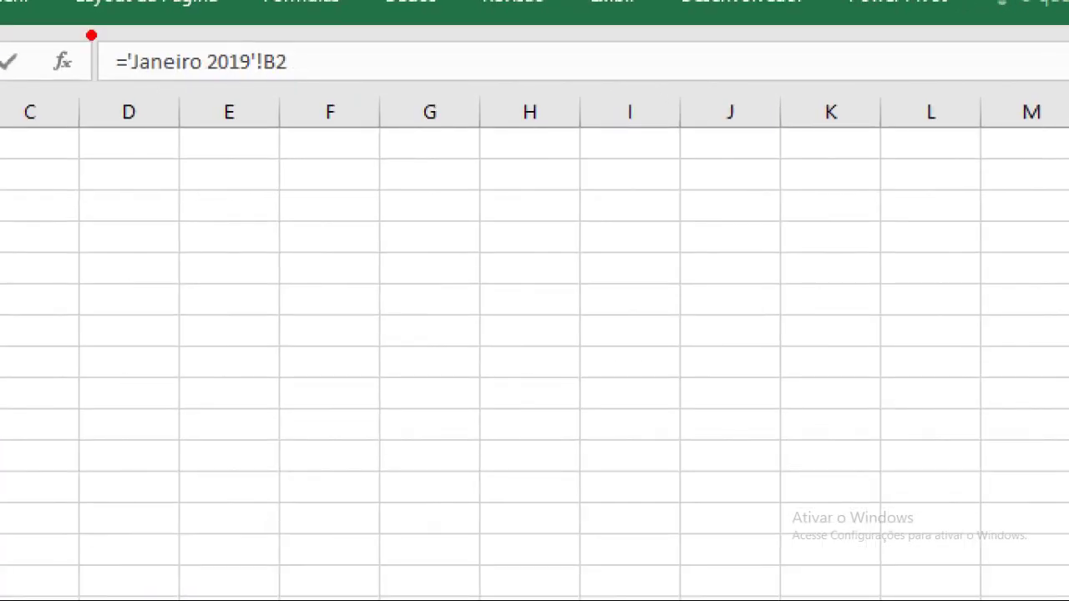
mouse_move(98, 40)
mouse_down()
mouse_move(119, 85)
mouse_move(306, 93)
mouse_up()
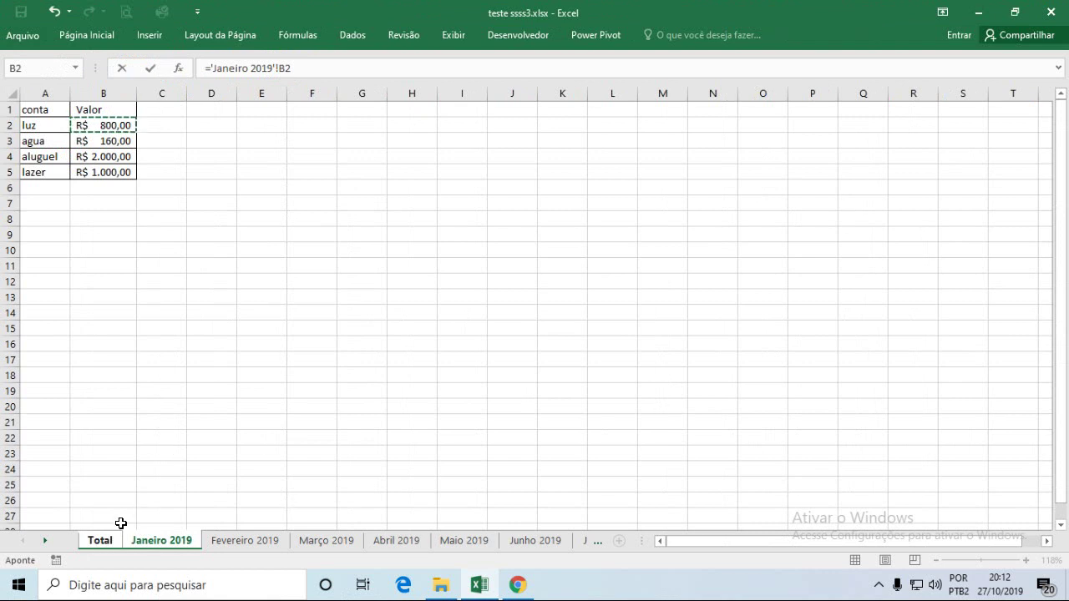
click(305, 70)
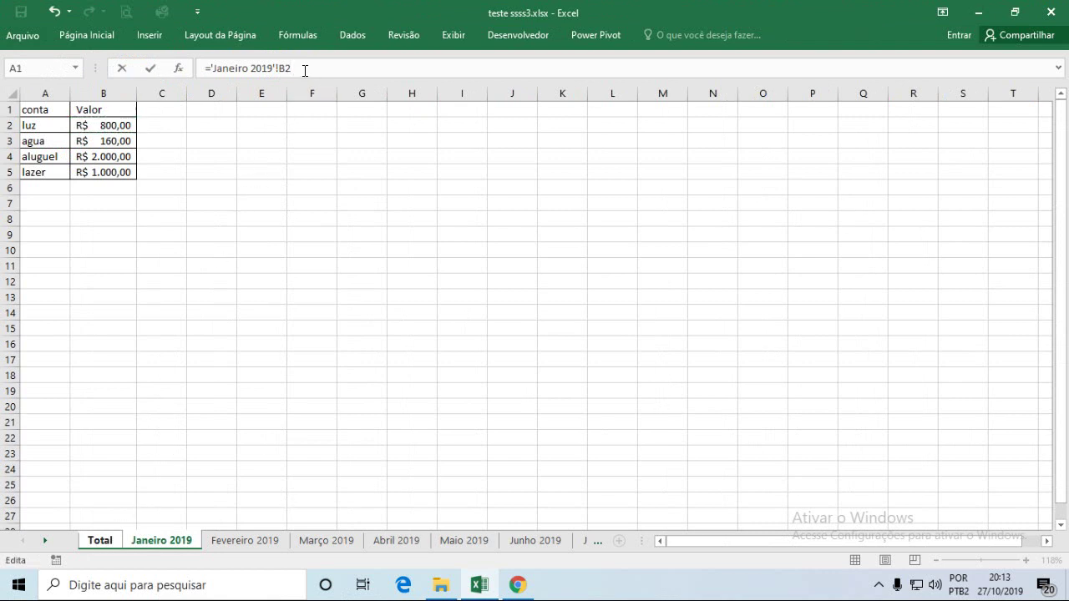
key(Return)
- Reduce the font size of cell A9 to 20
click(109, 399)
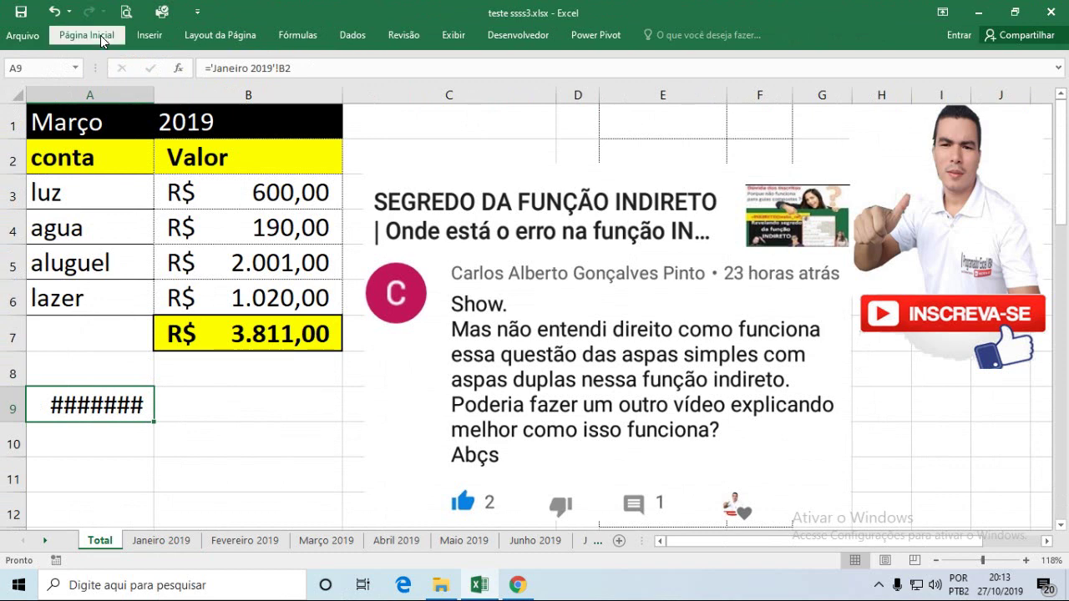
click(100, 35)
click(231, 62)
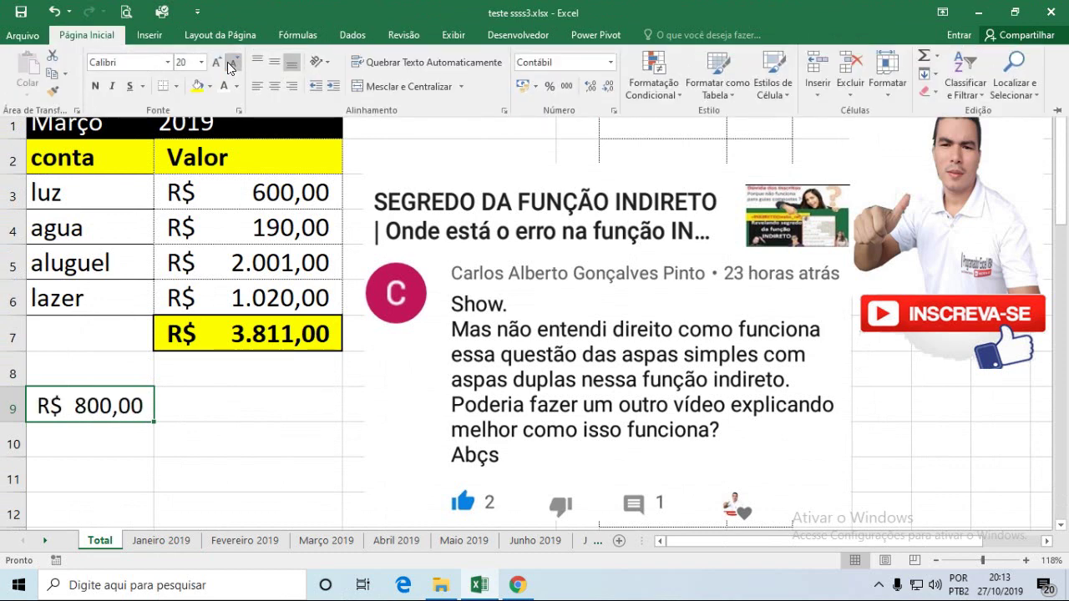
click(147, 435)
click(109, 399)
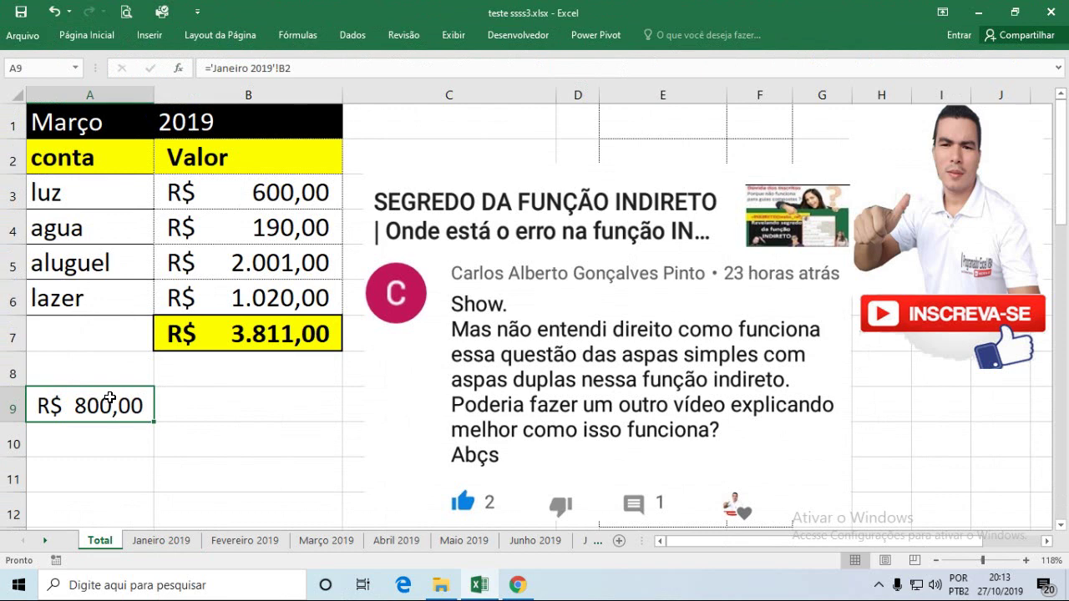
- Rename the Fevereiro 2019 sheet as Fevereiro2019, without the space
click(112, 445)
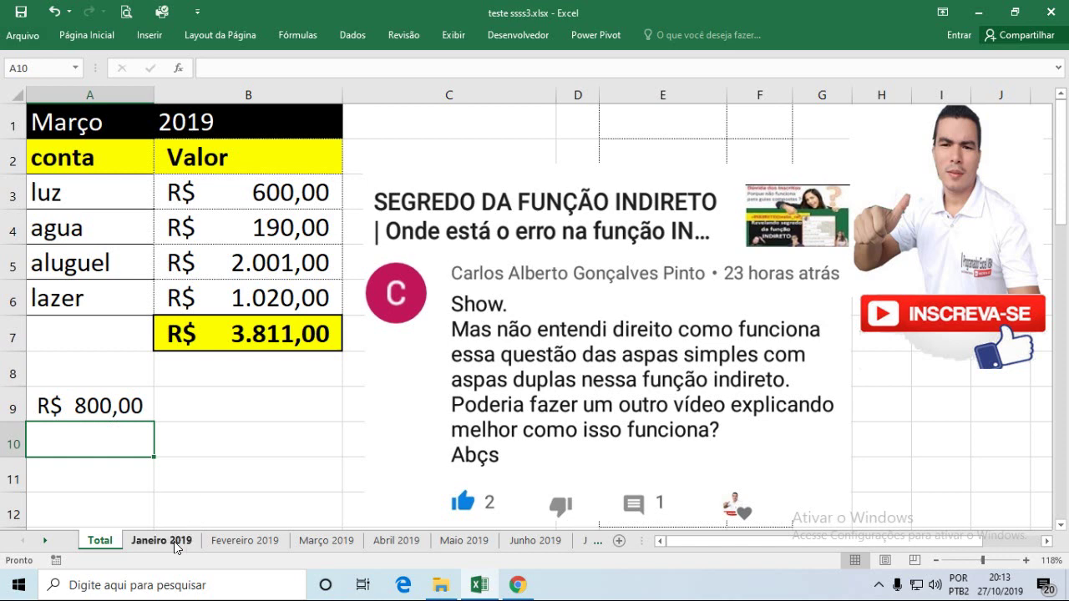
click(235, 539)
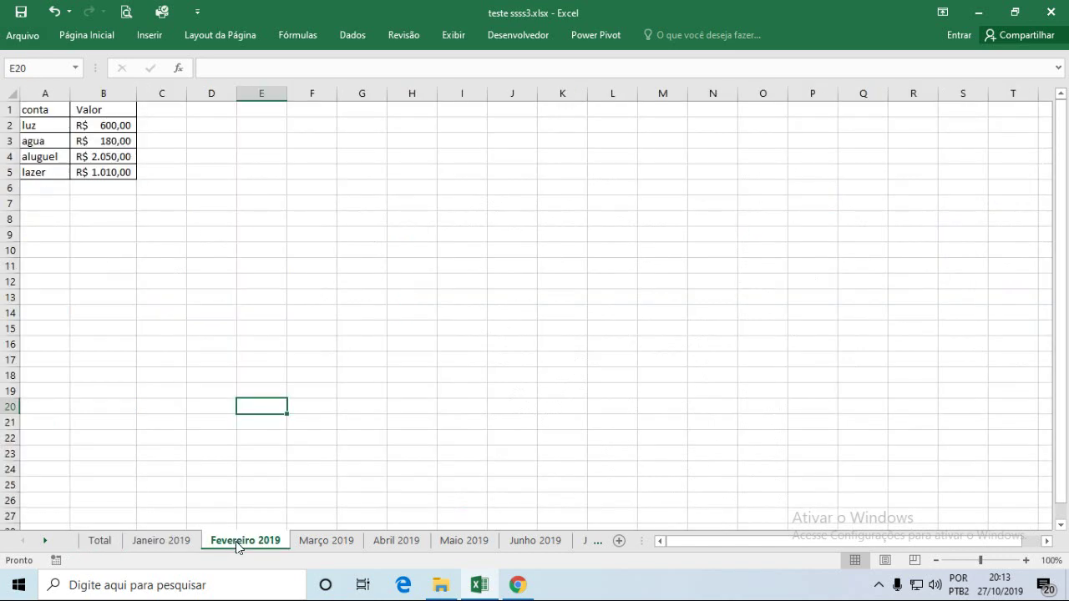
right_click(235, 541)
click(285, 396)
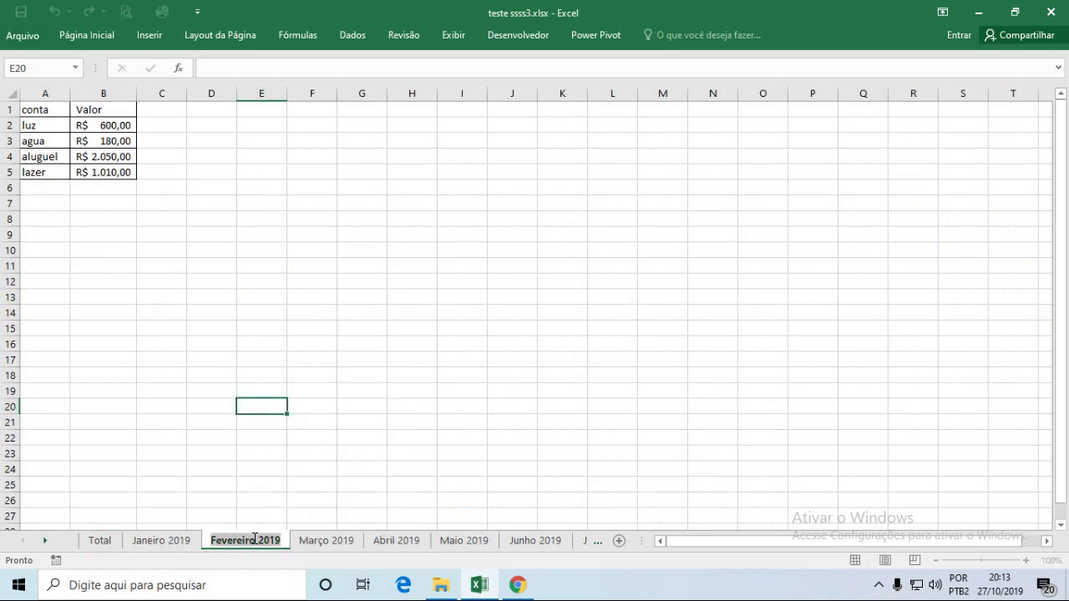
click(258, 539)
key(BackSpace)
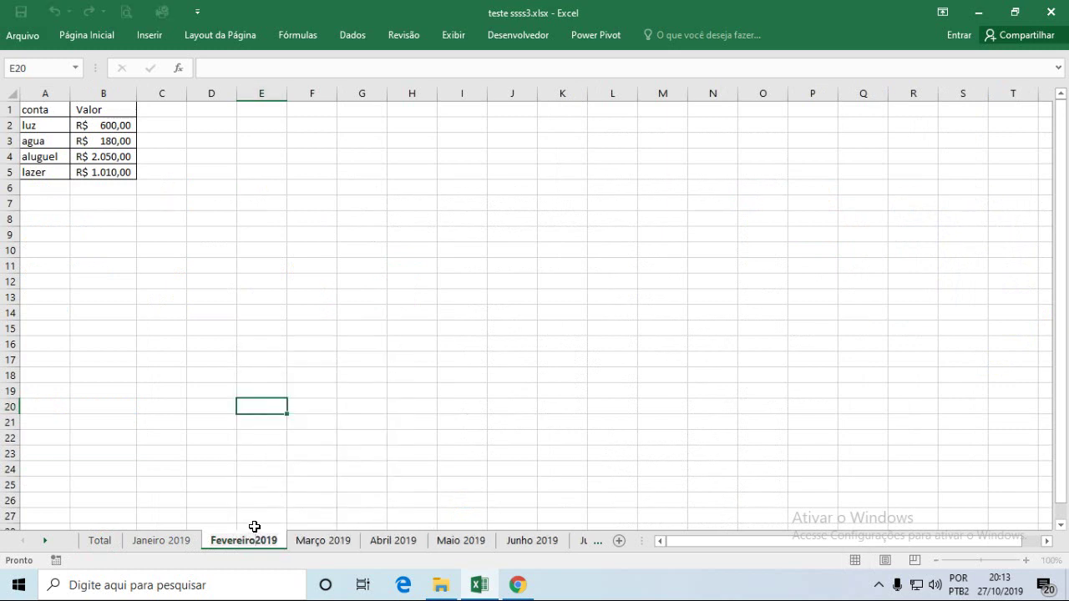
click(229, 501)
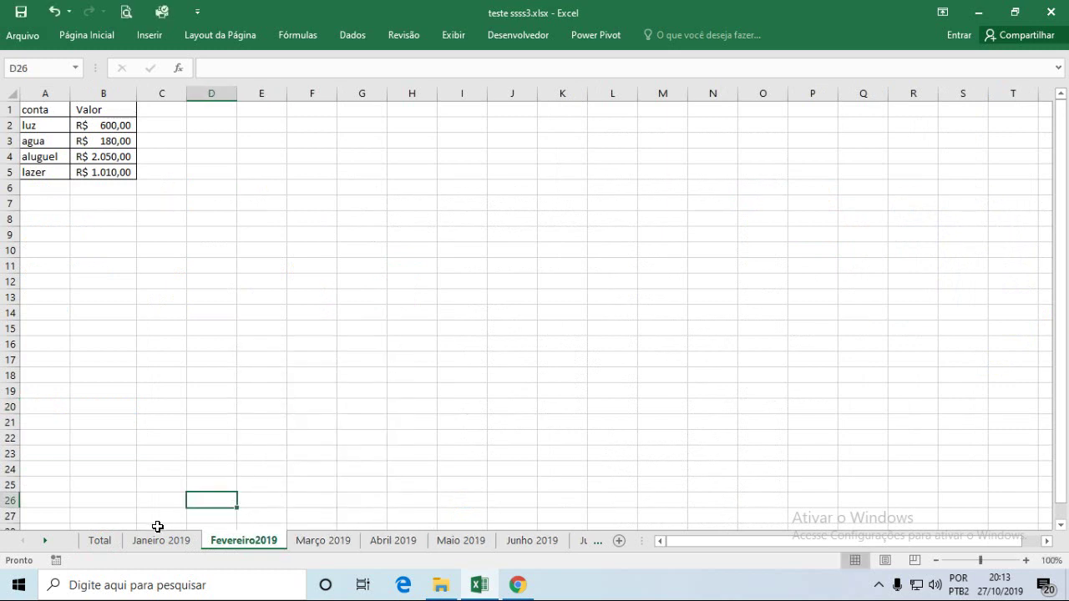
- Enter a formula in cell A10 of the Total sheet that references cell B2 of the Fevereiro2019 sheet
click(100, 542)
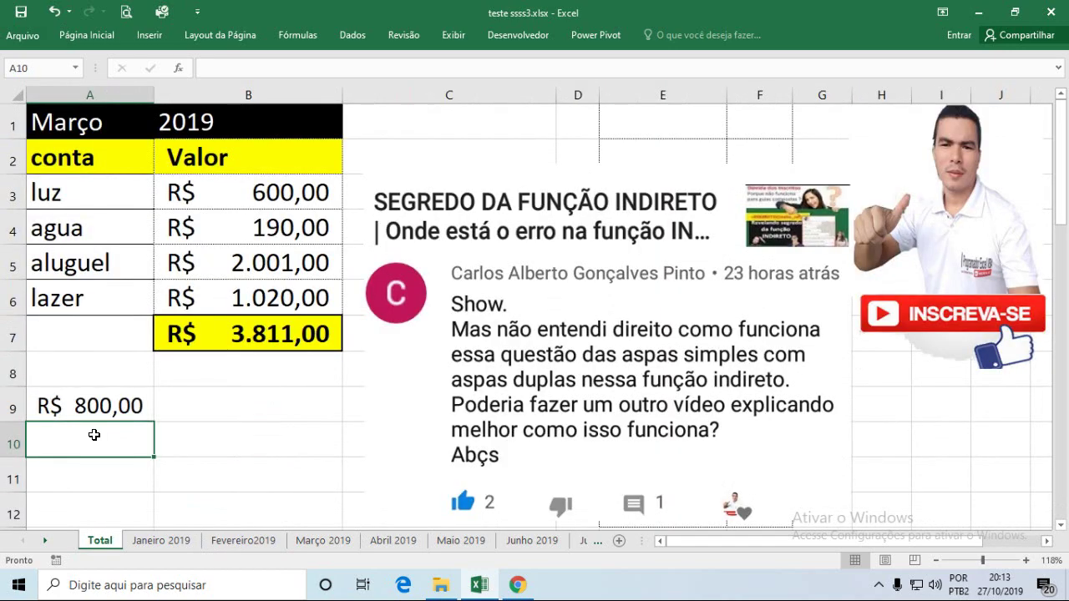
text(=)
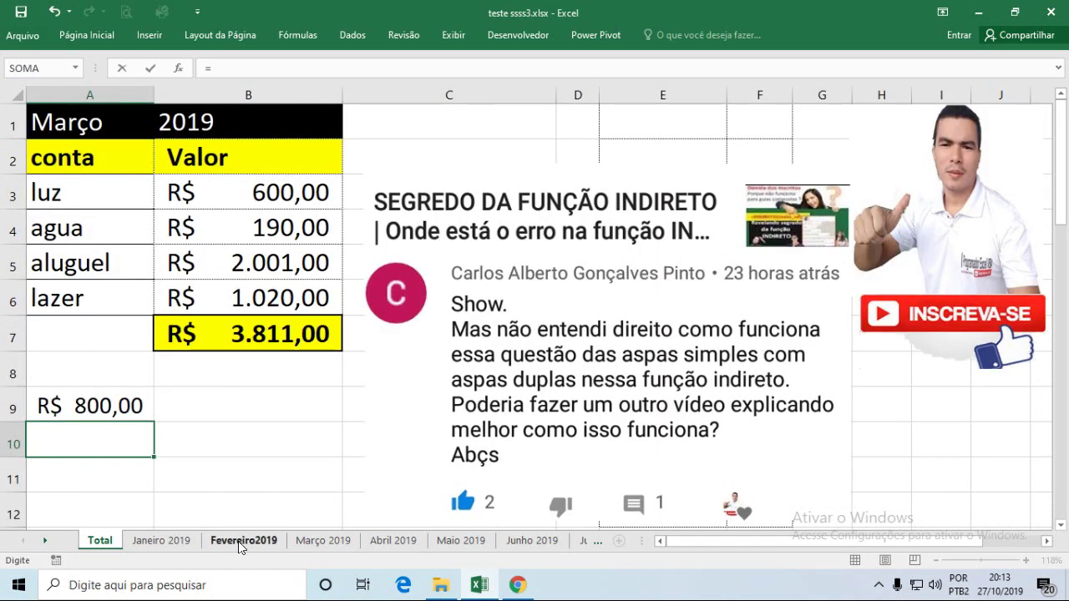
click(238, 541)
click(111, 127)
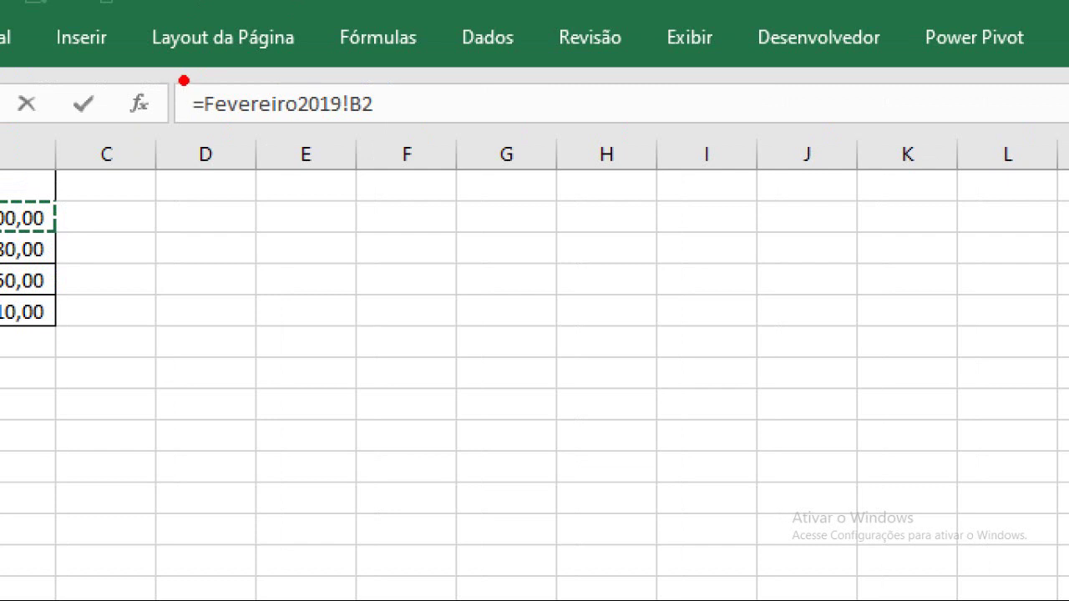
drag(183, 80, 389, 136)
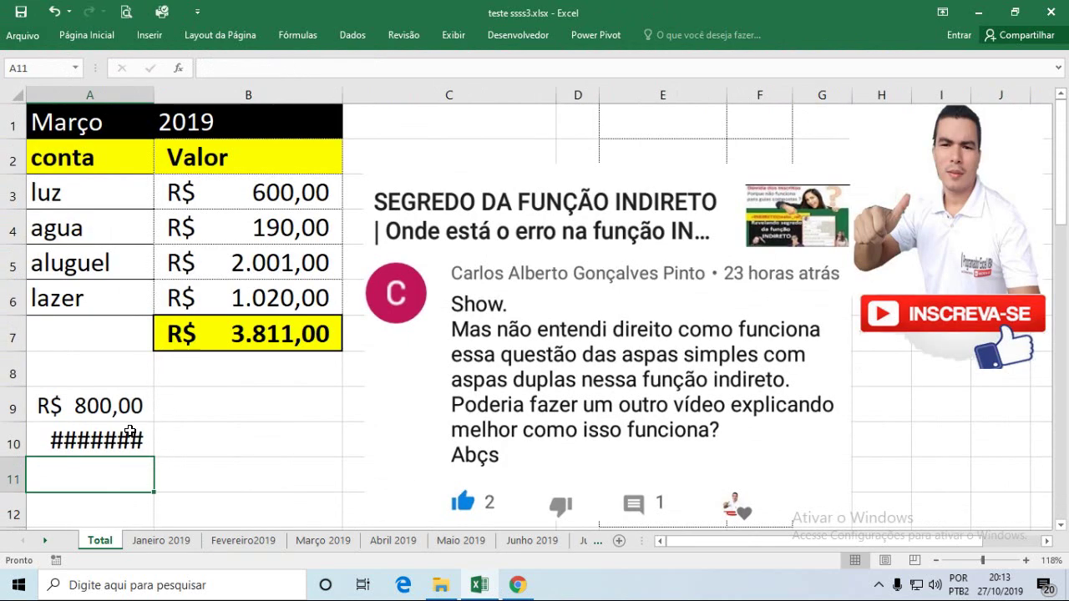
- Reduce the font size of cell A10 to 20
click(131, 430)
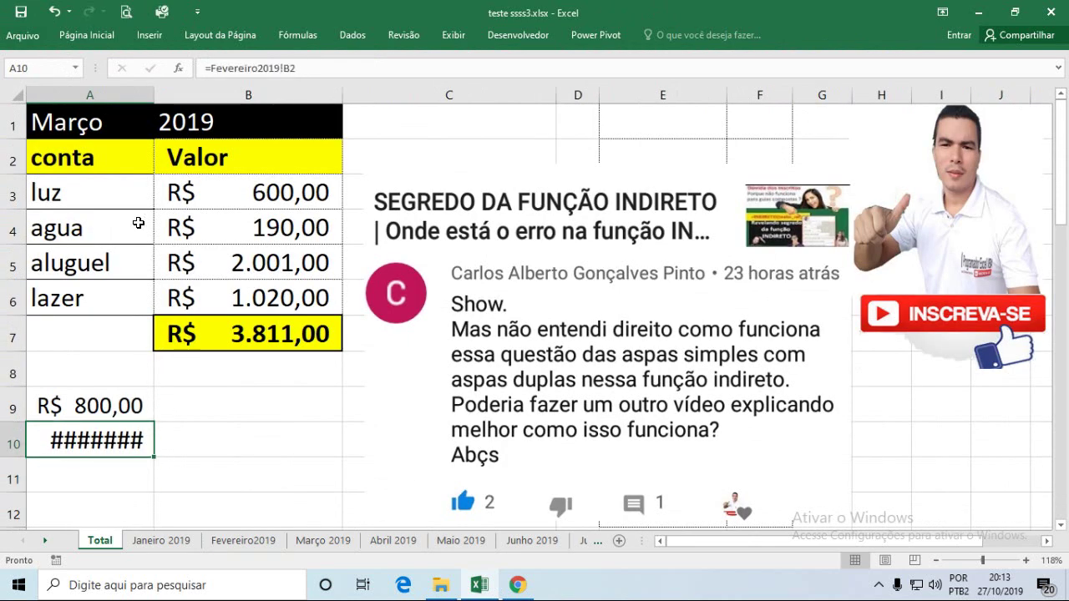
click(90, 35)
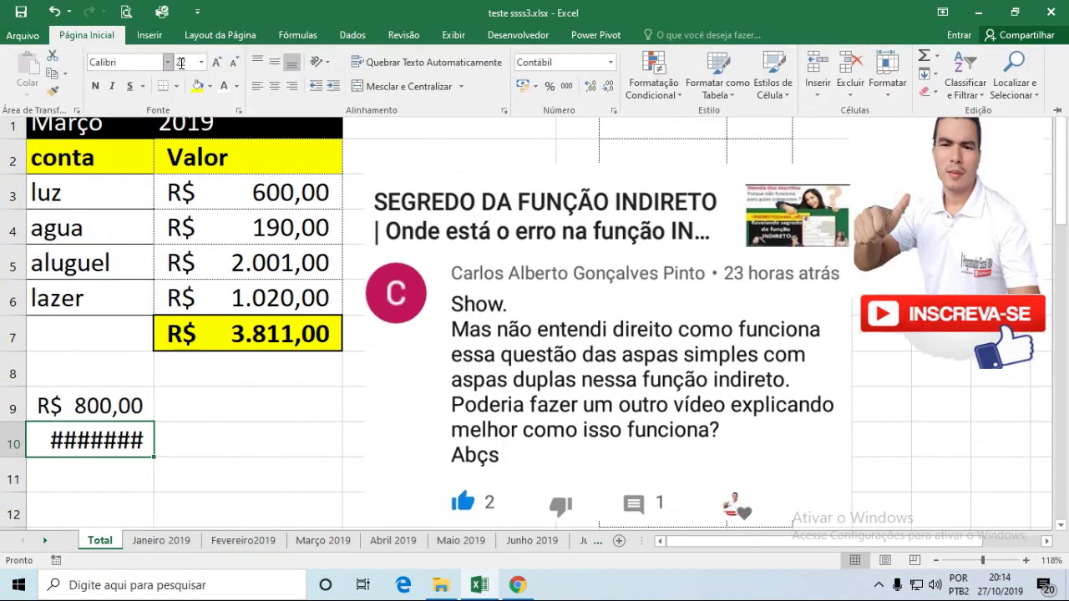
click(233, 63)
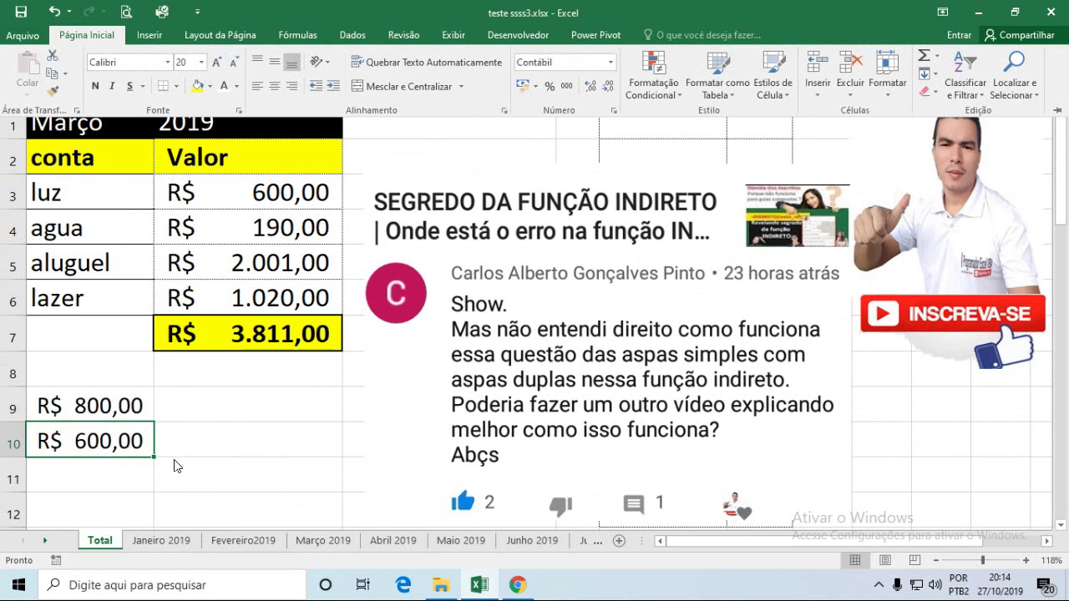
- Enter =FÓRMULATEXTO(A9) in cell B9 of the Total sheet to display the formula text of A9
click(214, 408)
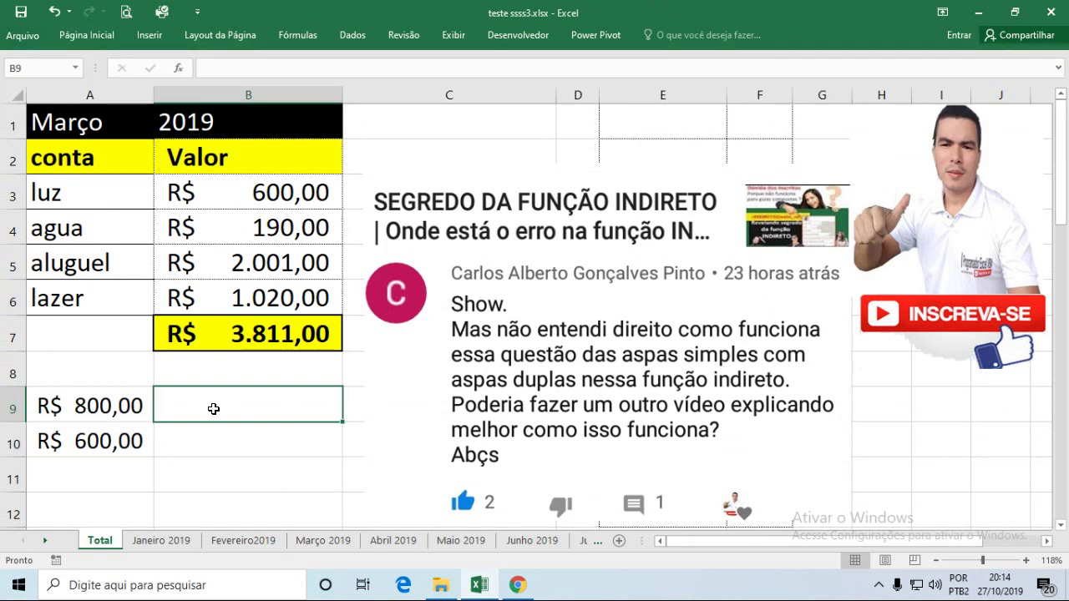
text(=fo)
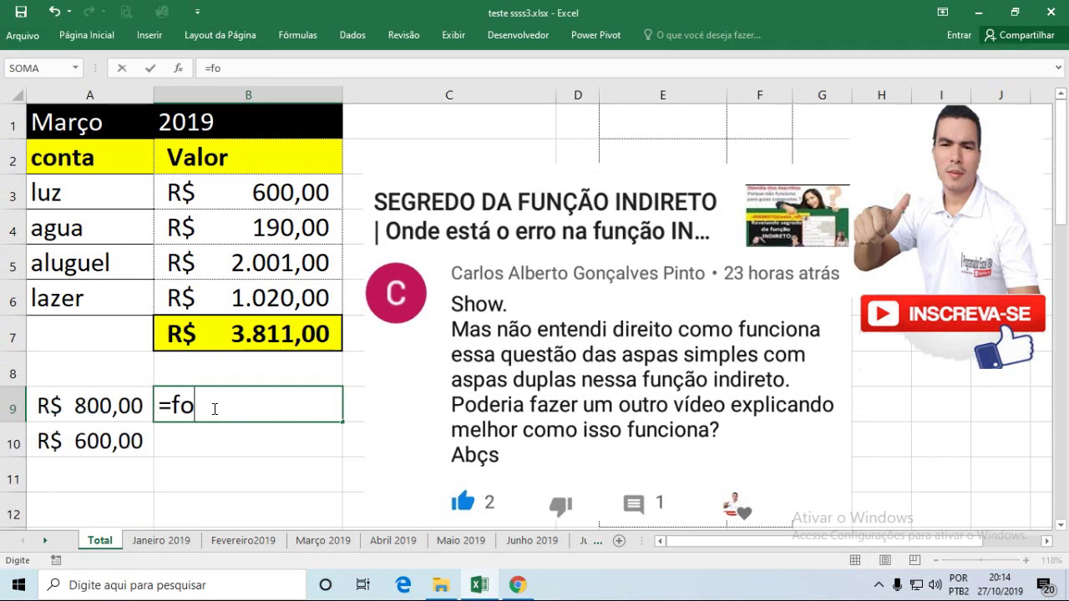
drag(180, 411, 192, 412)
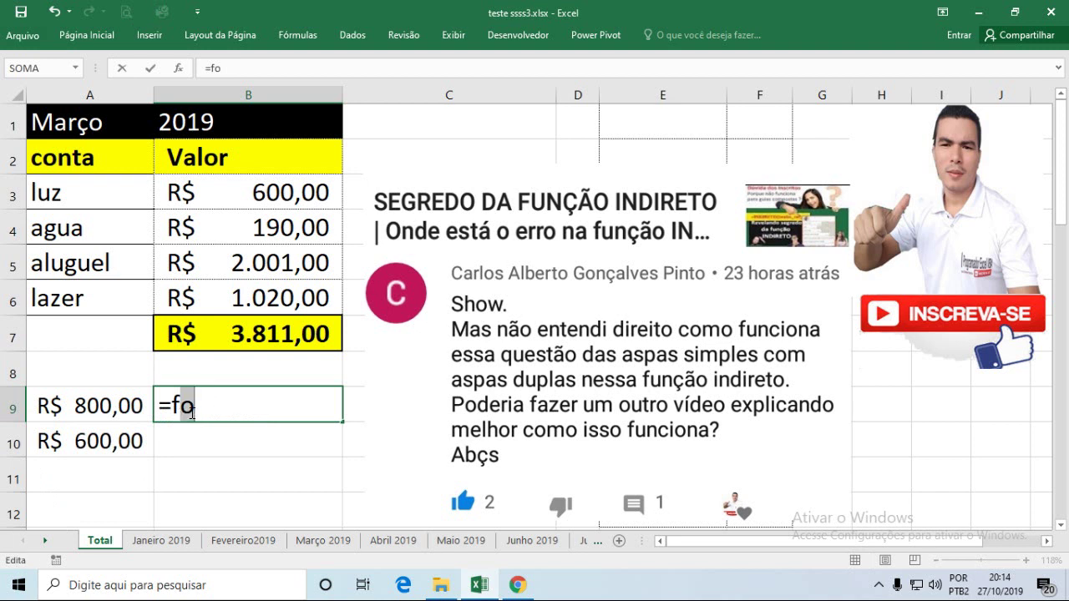
text(ó)
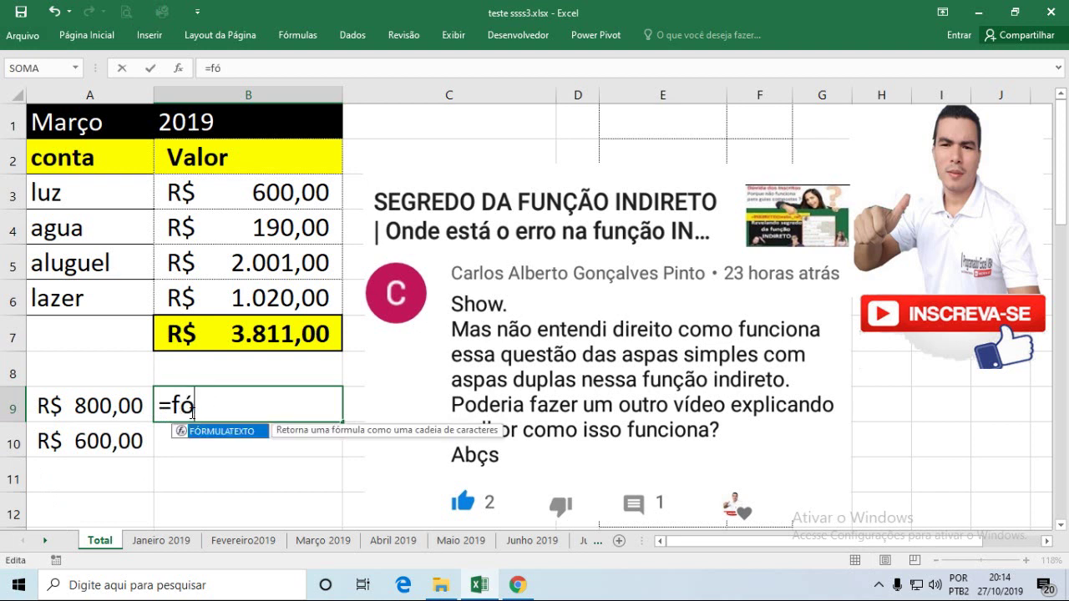
key(Tab)
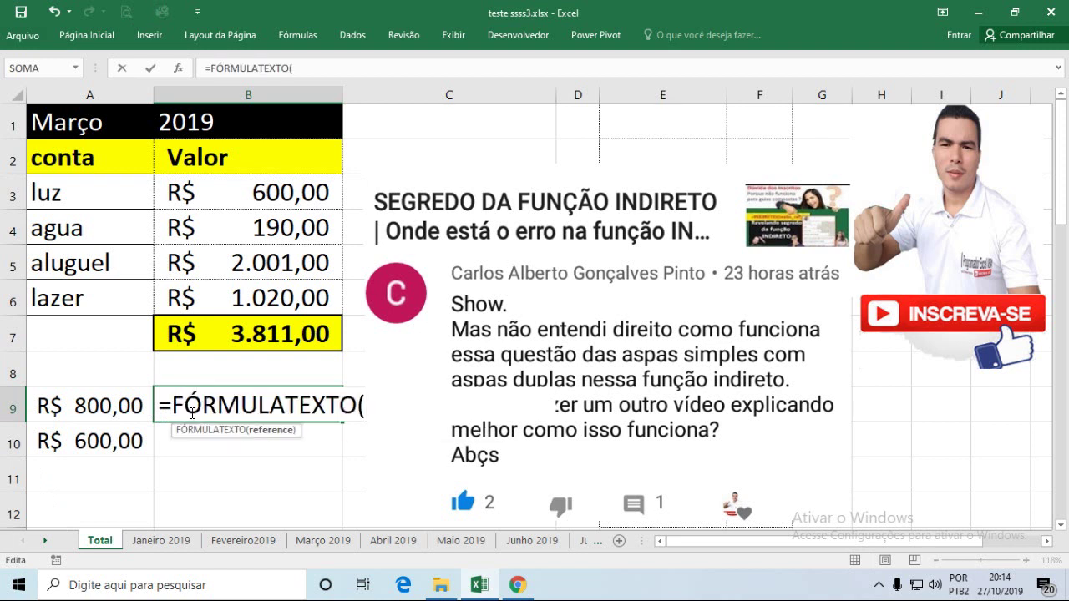
click(122, 405)
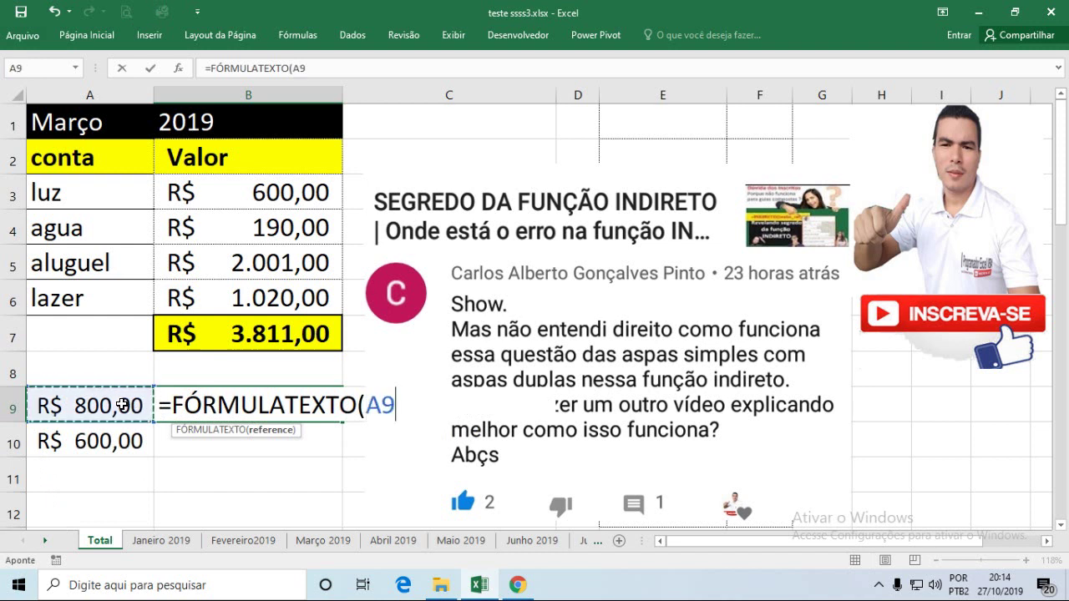
key(Return)
- Fill the B9 formula down to B10 and widen column B to fit the formula texts
click(317, 415)
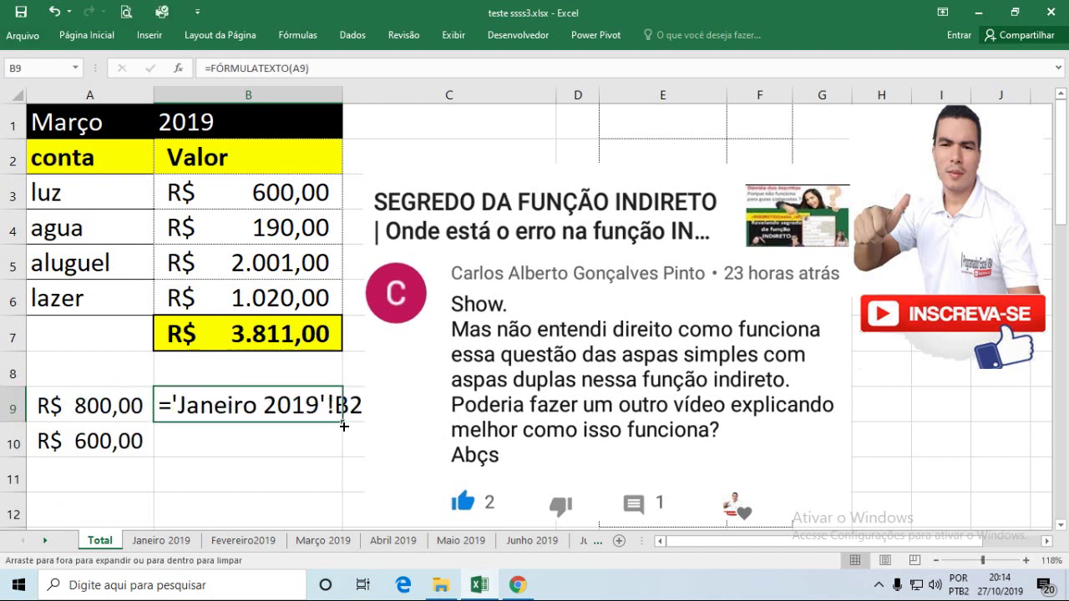
drag(344, 426, 343, 451)
click(334, 474)
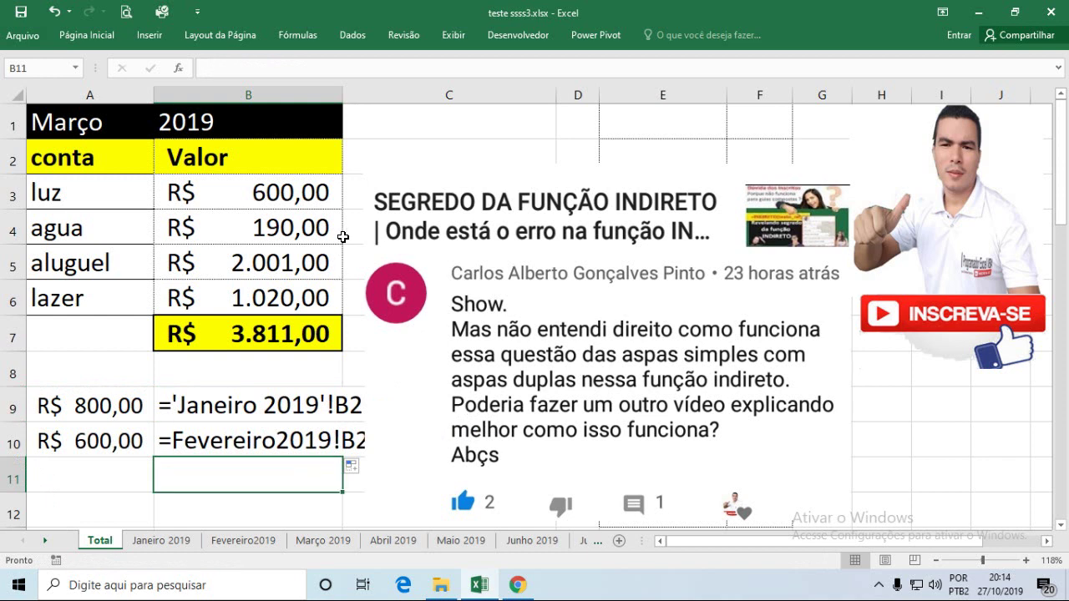
drag(342, 94, 370, 95)
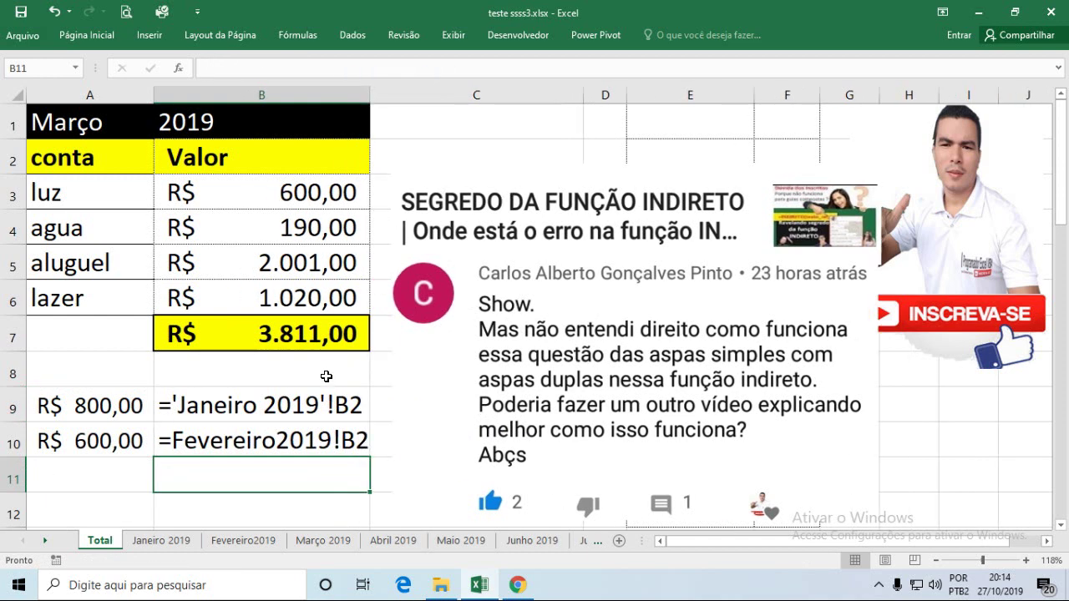
- Compare the quotes in the references shown in B9 and B10 with the INDIRETO formula in B3
click(205, 413)
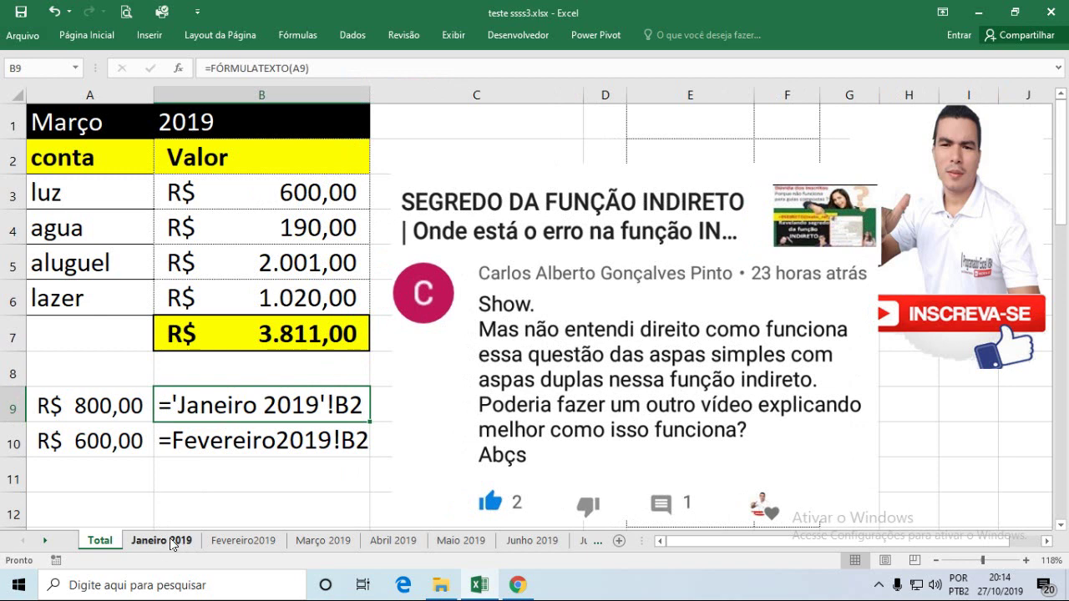
click(227, 448)
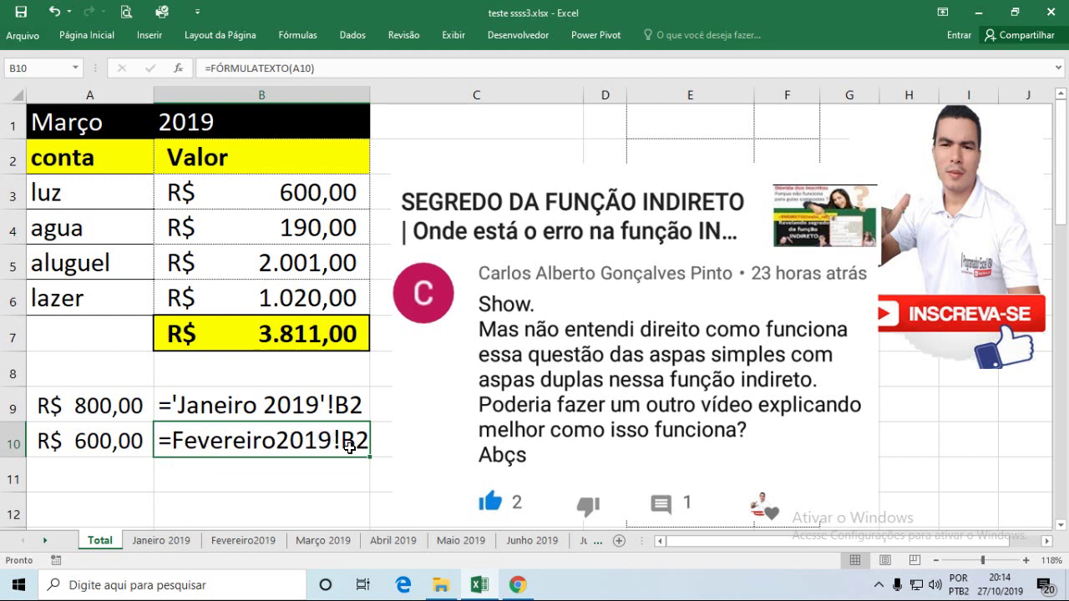
click(274, 197)
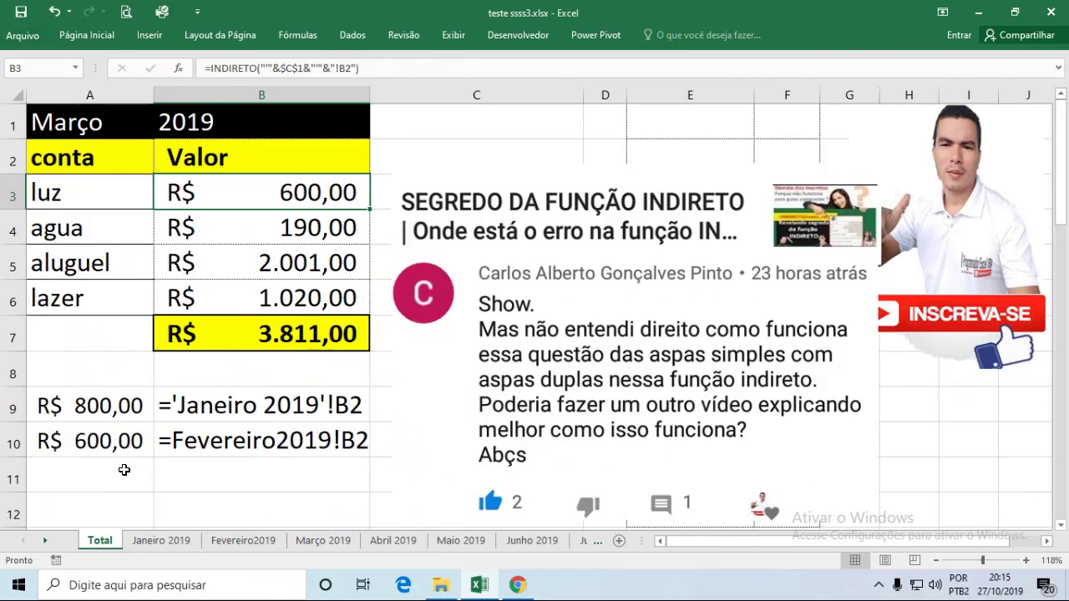
- Enter an INDIRETO formula with an empty text argument, =INDIRETO(""), in cell A11
click(125, 471)
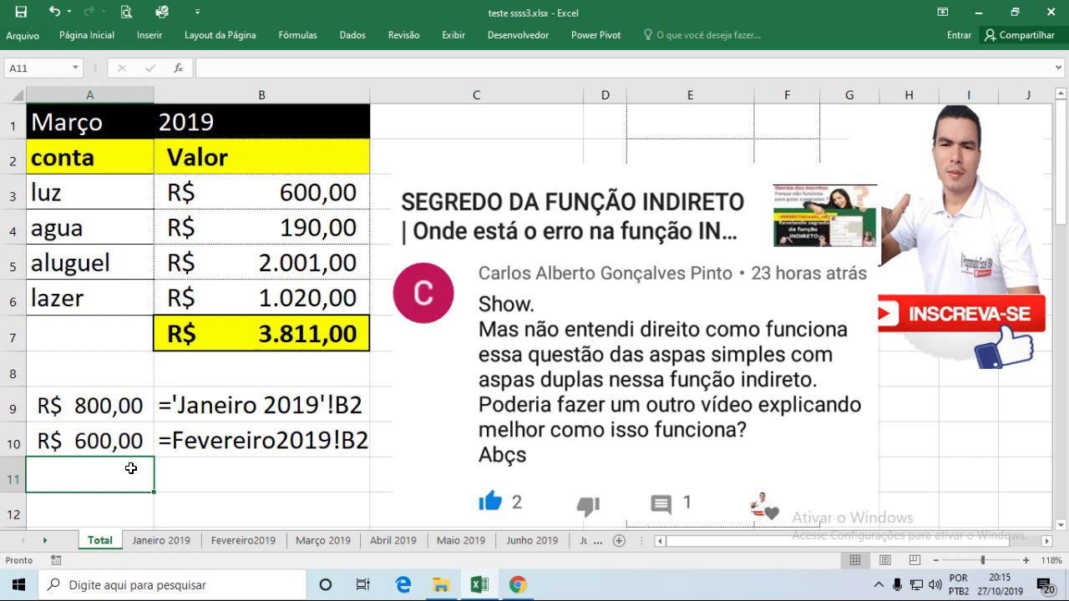
text(=)
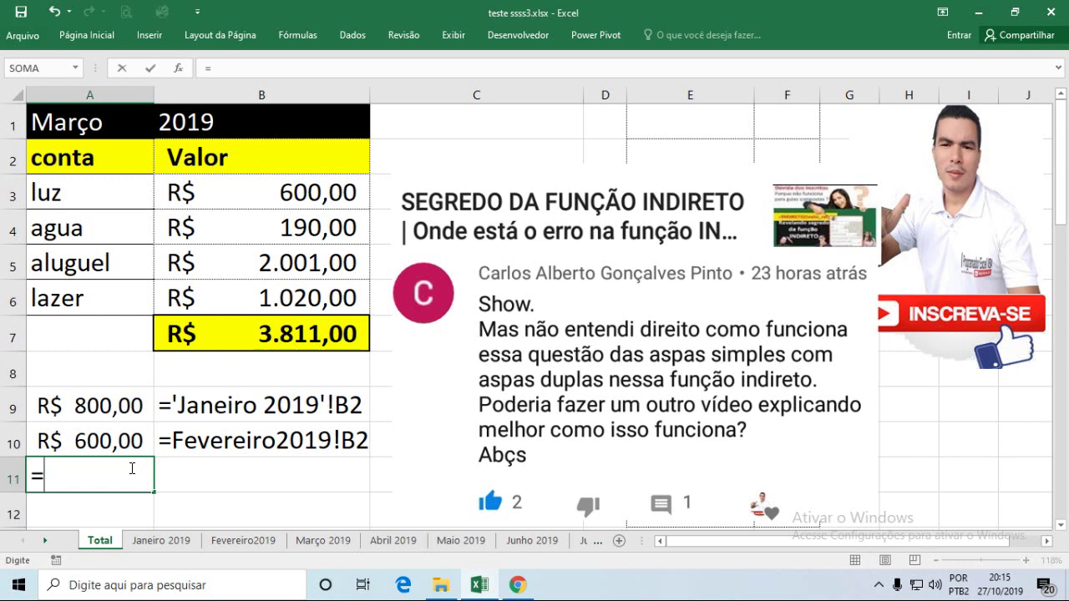
text(in)
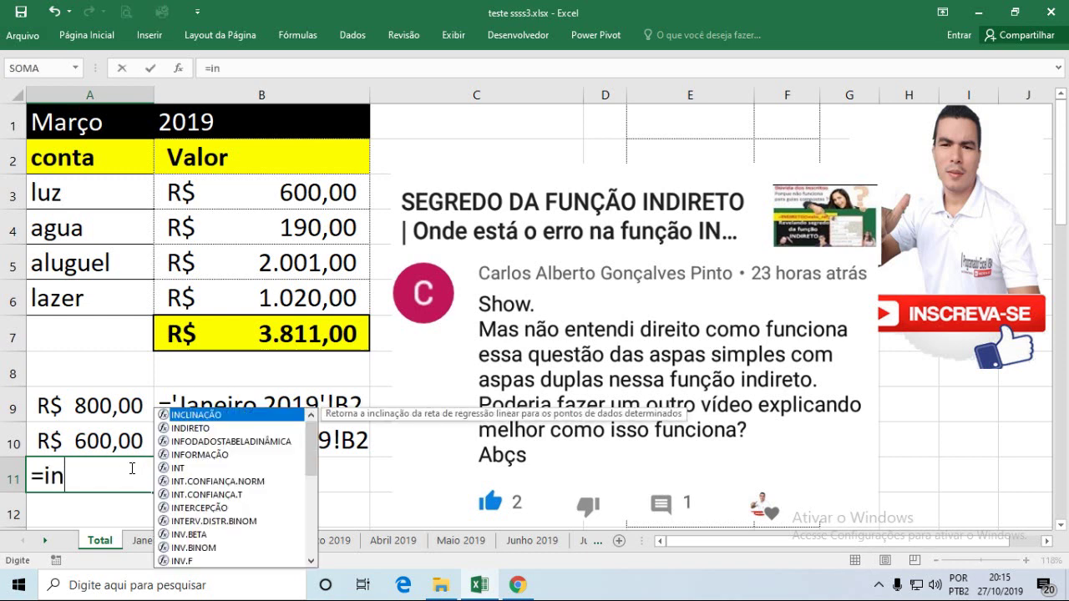
double_click(199, 430)
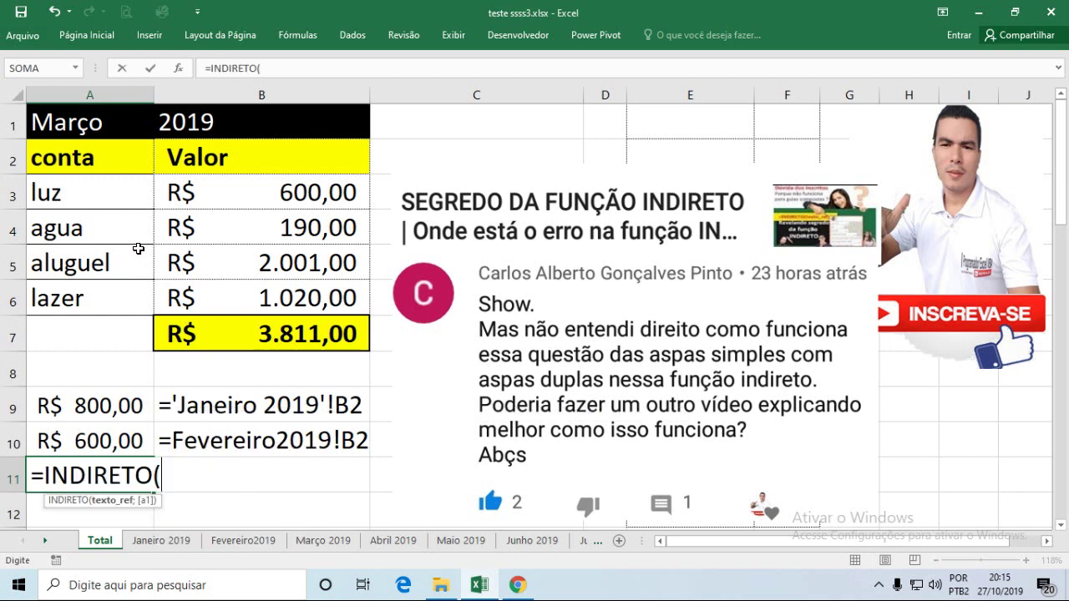
text(")
key(Return)
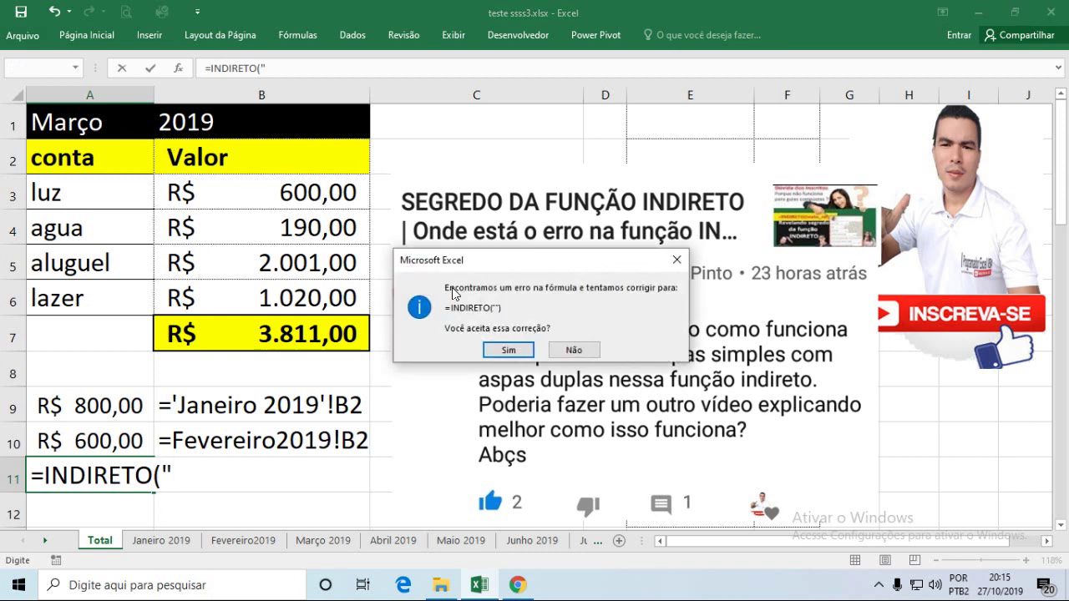
click(488, 350)
- Edit the formula in A11 to =INDIRETO("a1"), with the cell reference enclosed in double quotes
click(110, 474)
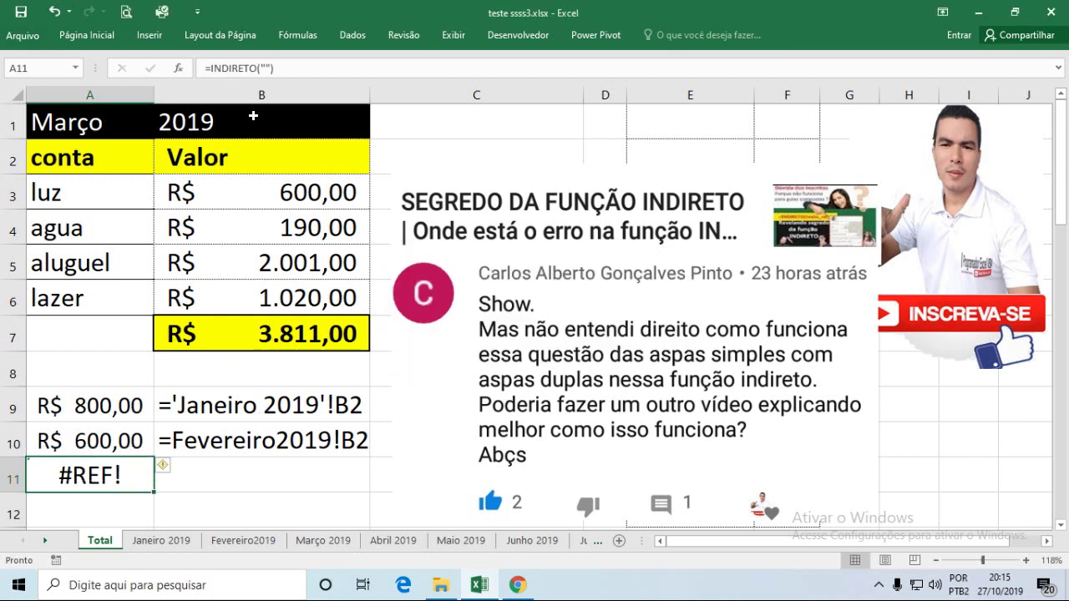
click(269, 69)
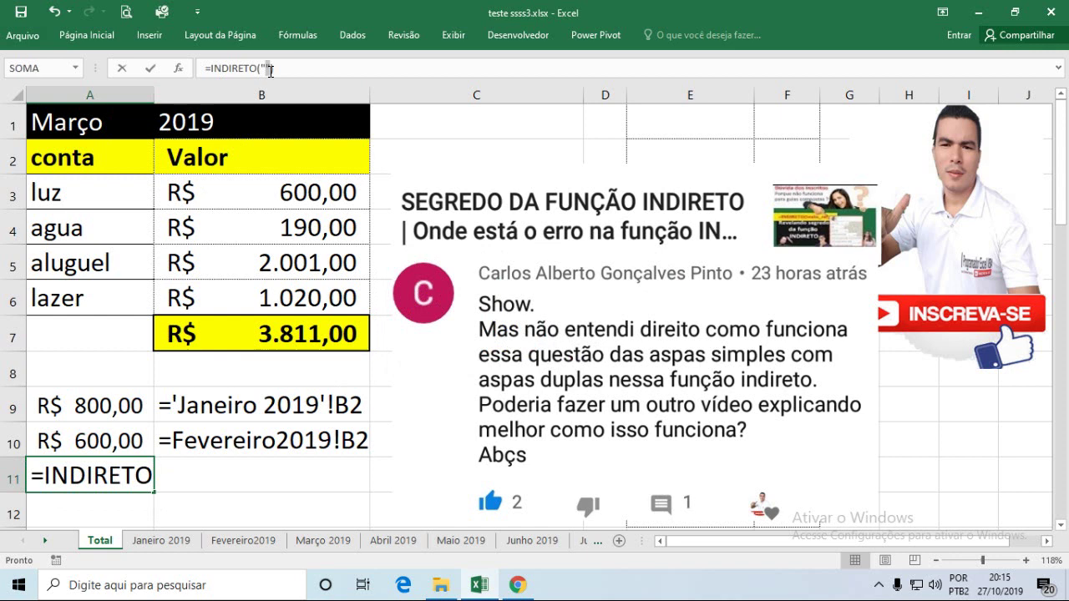
drag(272, 72, 288, 73)
key(BackSpace)
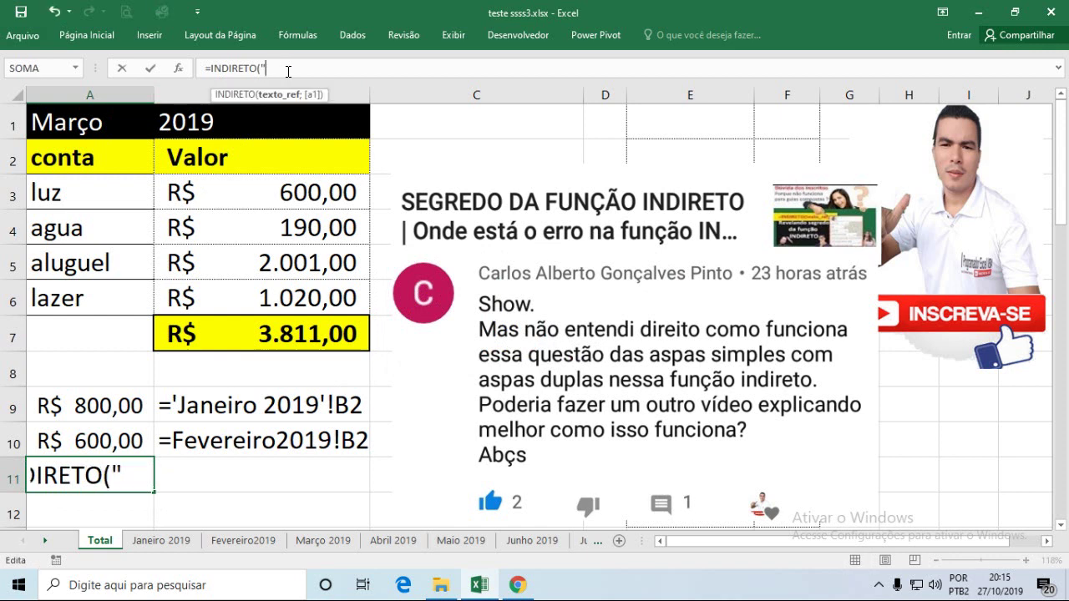
text(a1")
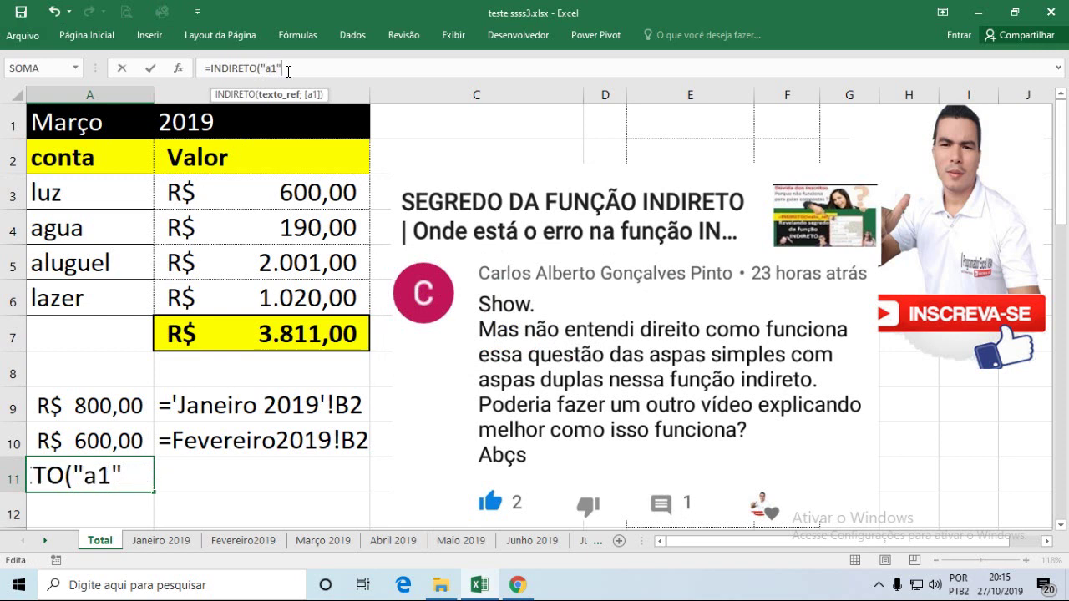
text())
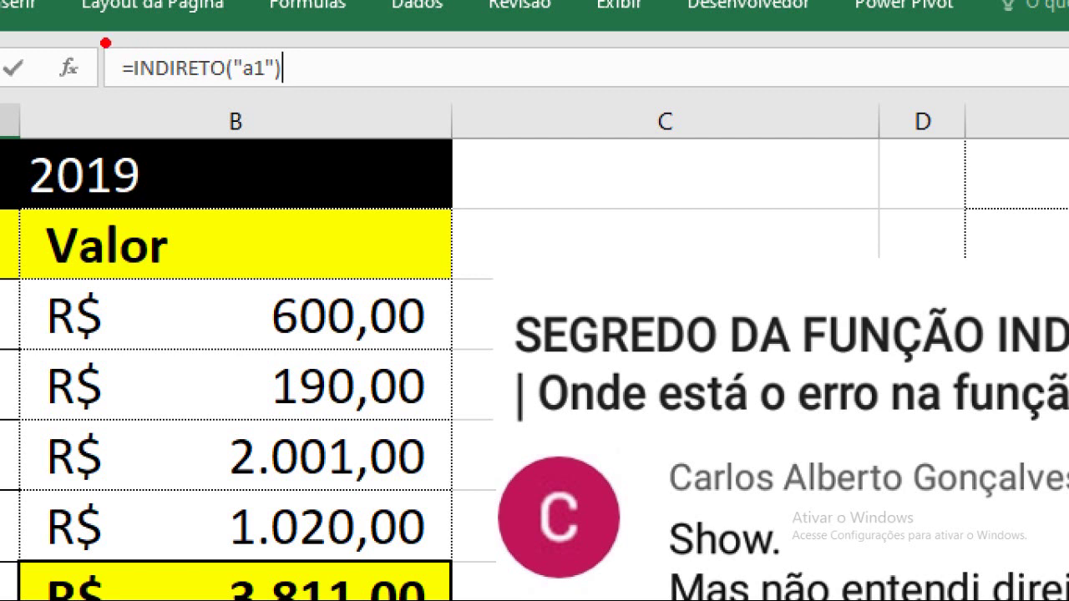
mouse_move(102, 38)
mouse_down()
mouse_move(172, 89)
mouse_move(326, 94)
mouse_up()
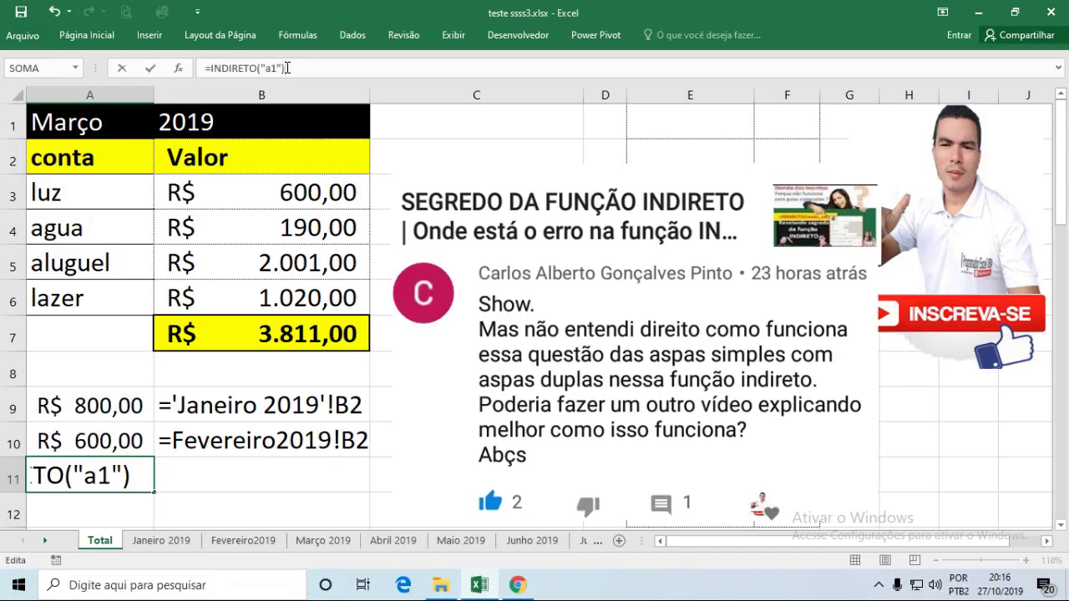
key(Return)
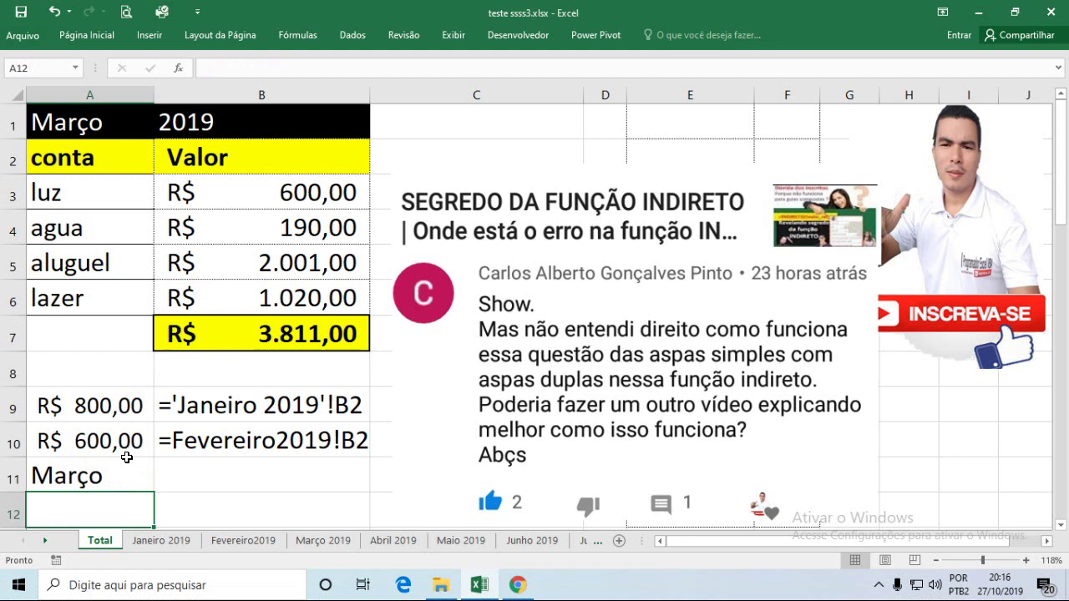
- Examine the quoted a1 reference in the INDIRETO formula of cell A11
click(119, 470)
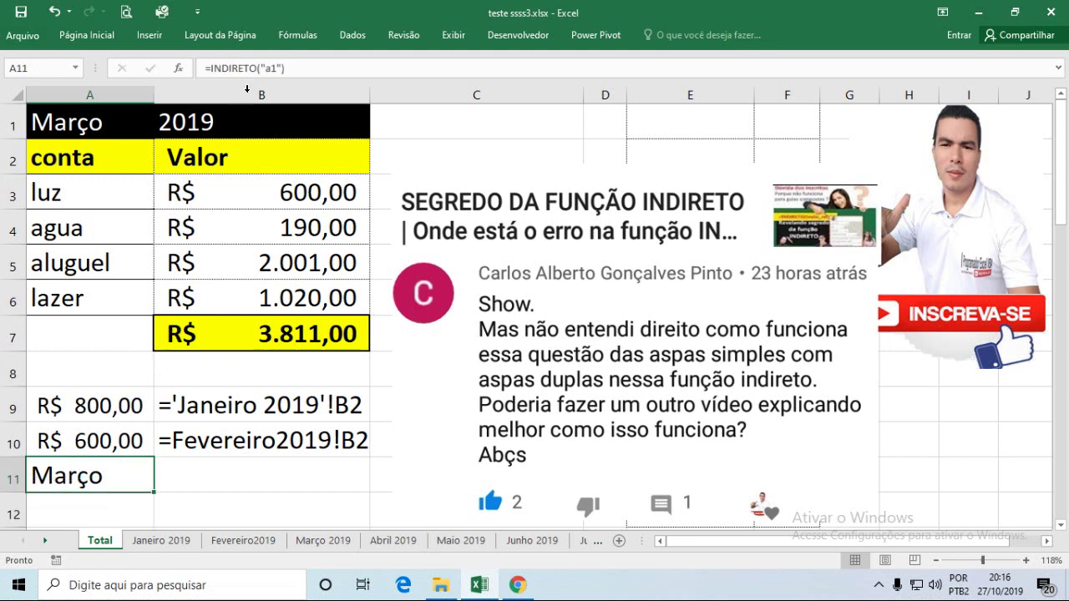
drag(266, 68, 278, 69)
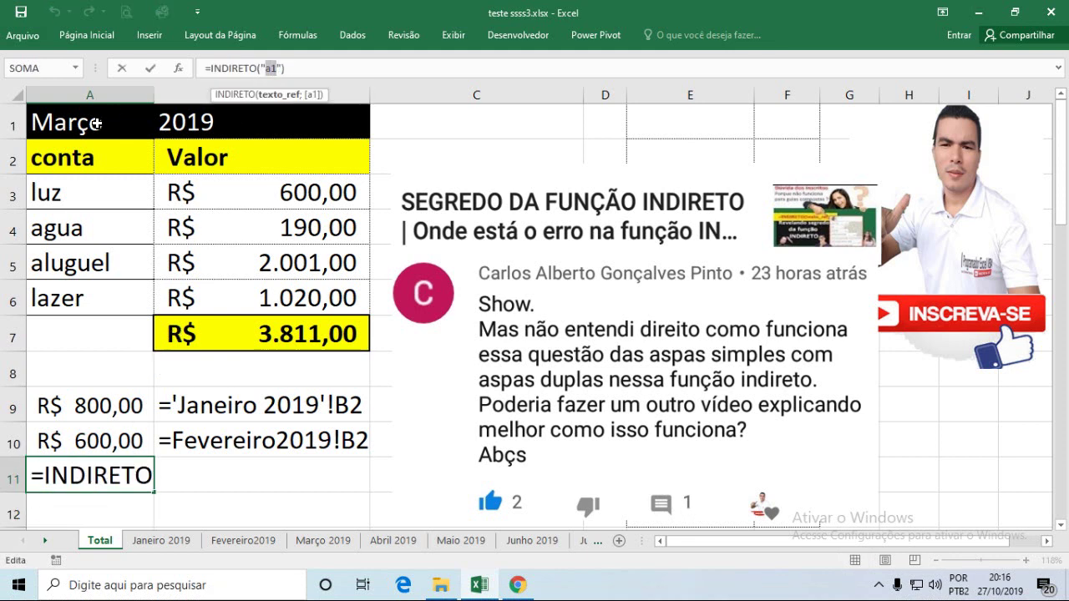
key(Escape)
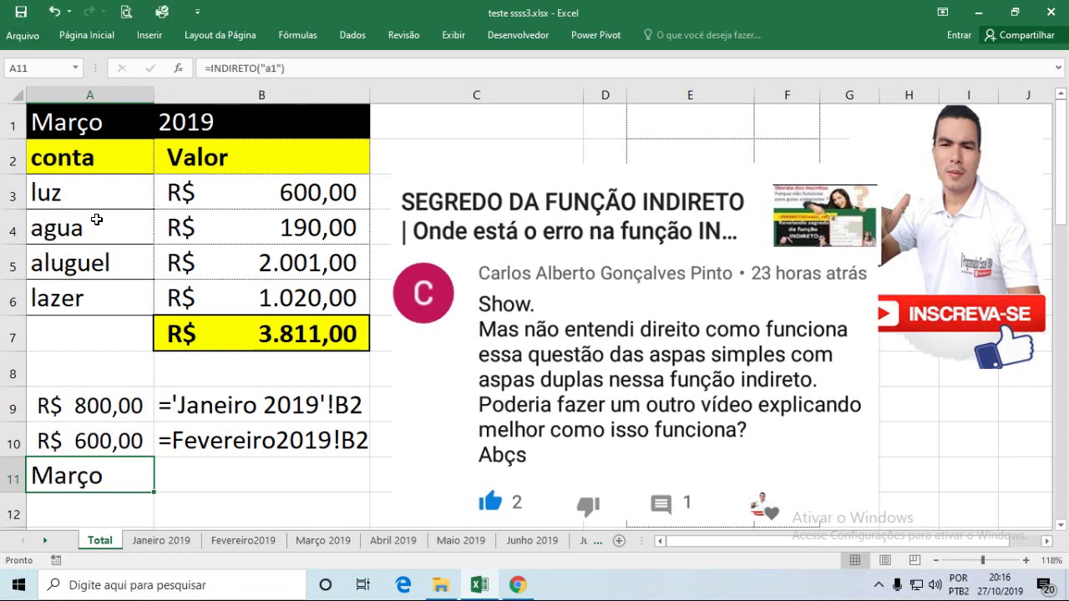
- Enter =INDIRETO(A1) in cell A12, with the cell reference left without double quotes
click(138, 505)
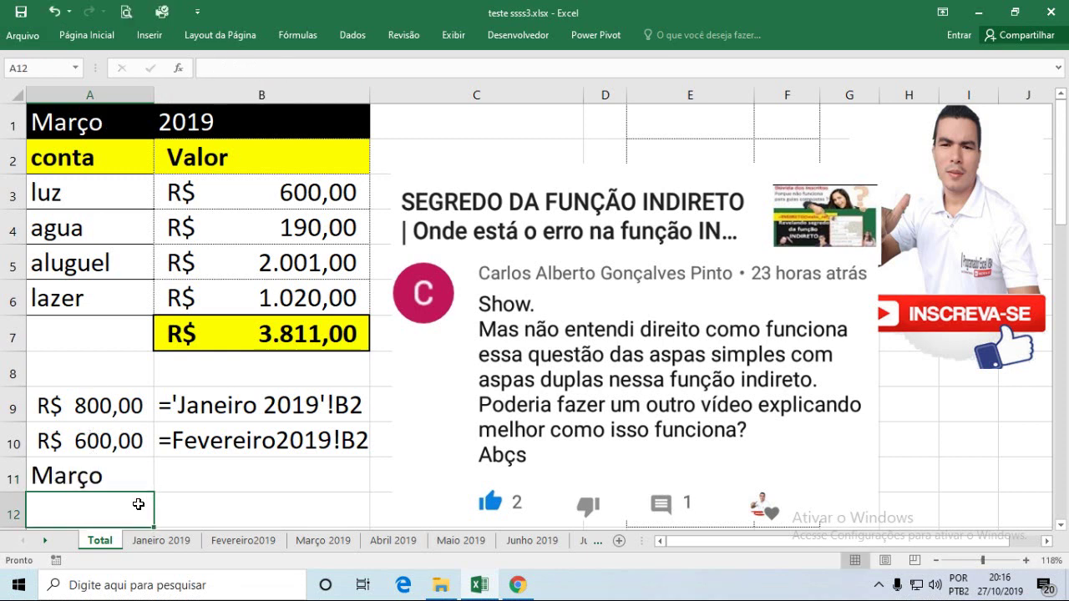
text(=in)
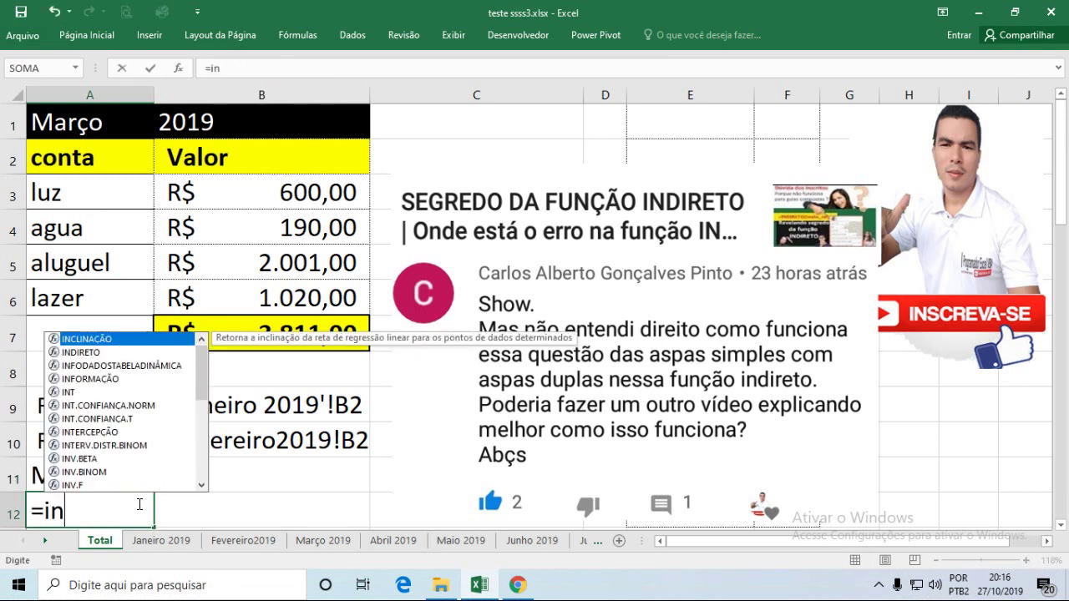
double_click(82, 353)
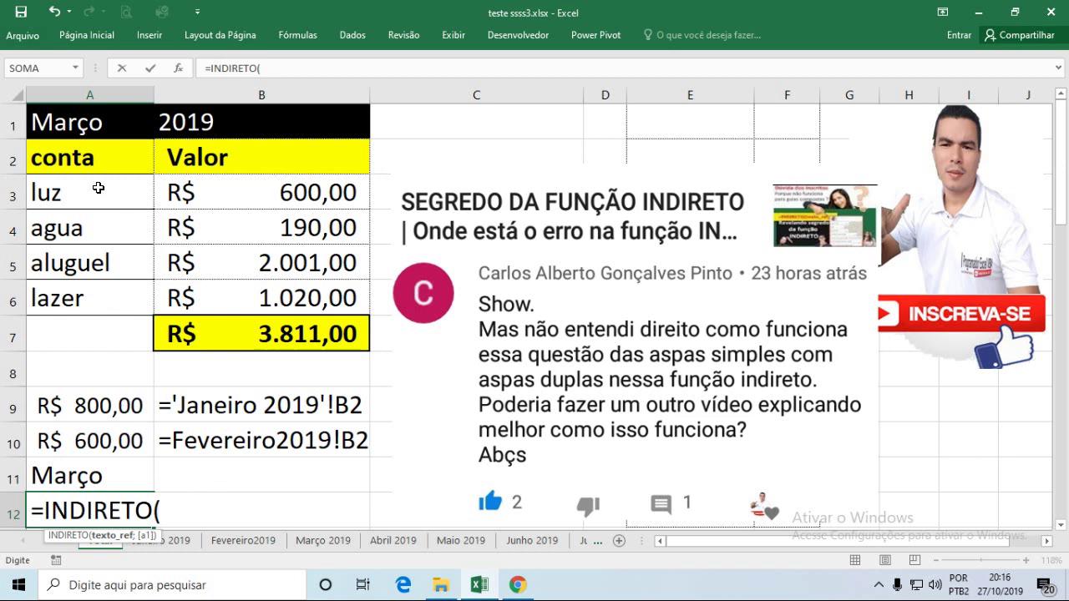
click(99, 127)
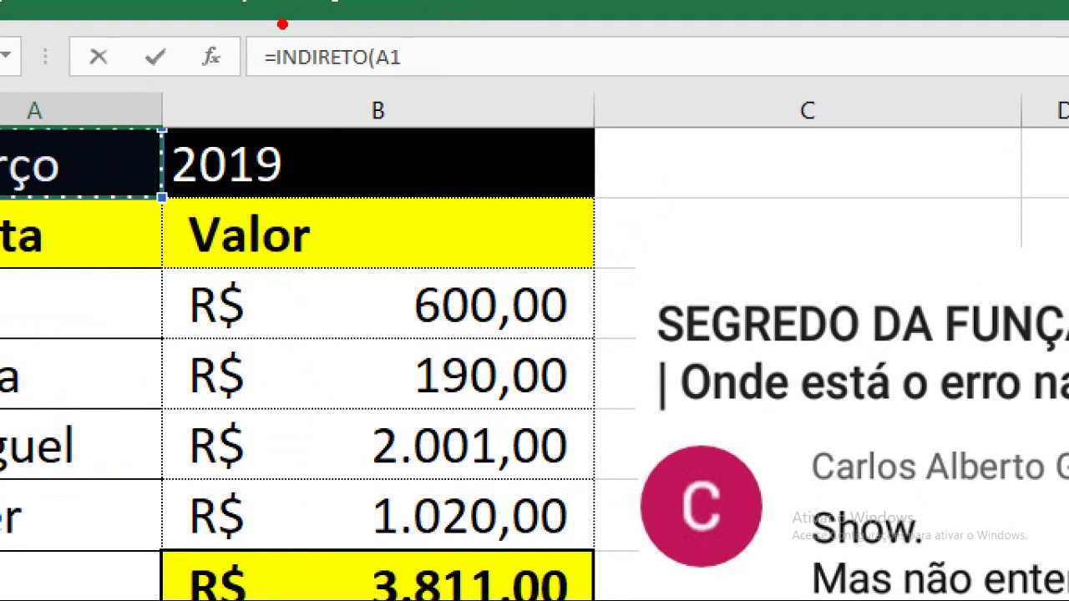
mouse_move(253, 35)
mouse_down()
mouse_move(281, 75)
mouse_move(434, 92)
mouse_up()
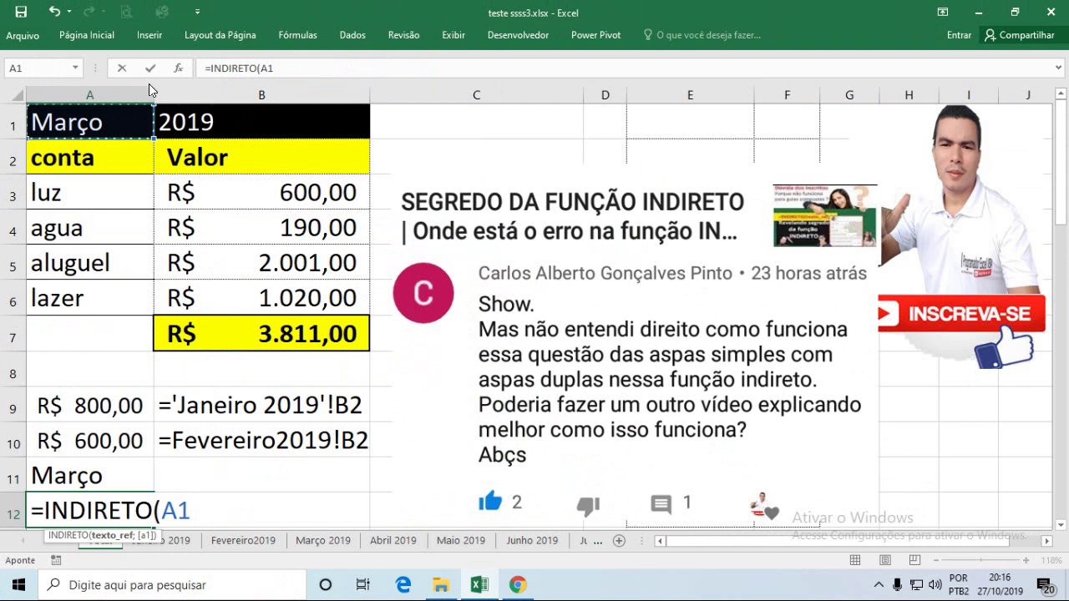
key(Return)
click(109, 474)
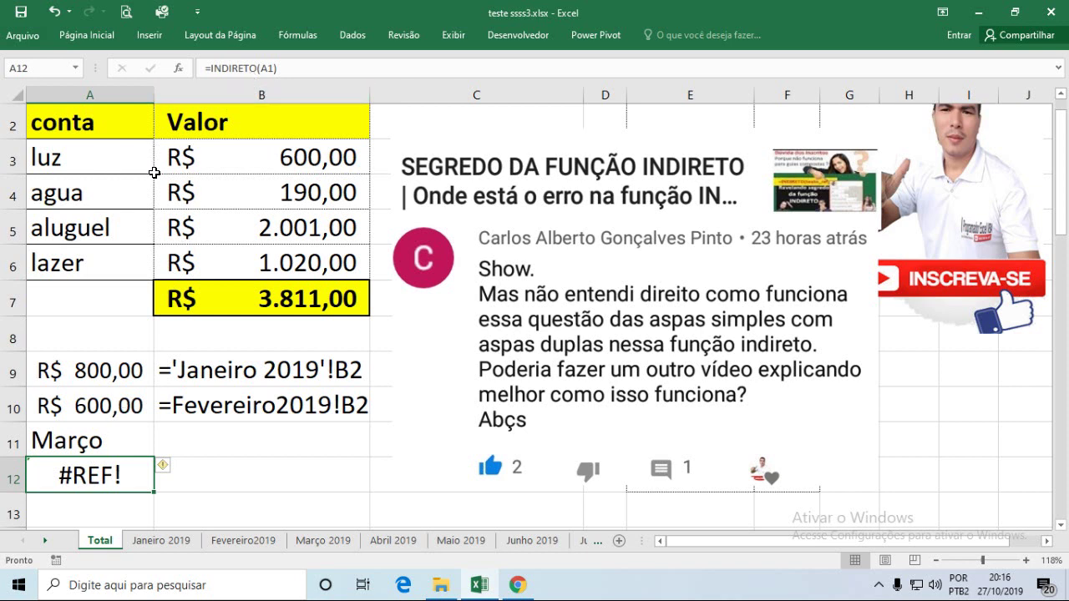
- Examine how single and double quotes surround the $C$1 reference in the INDIRETO formula of cell B3
click(226, 155)
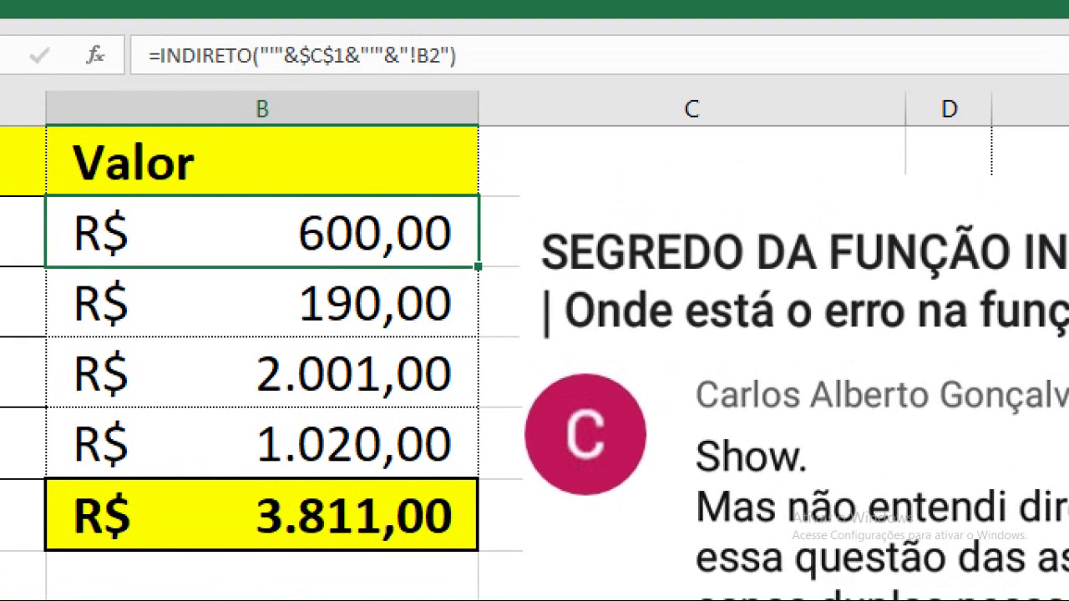
click(263, 79)
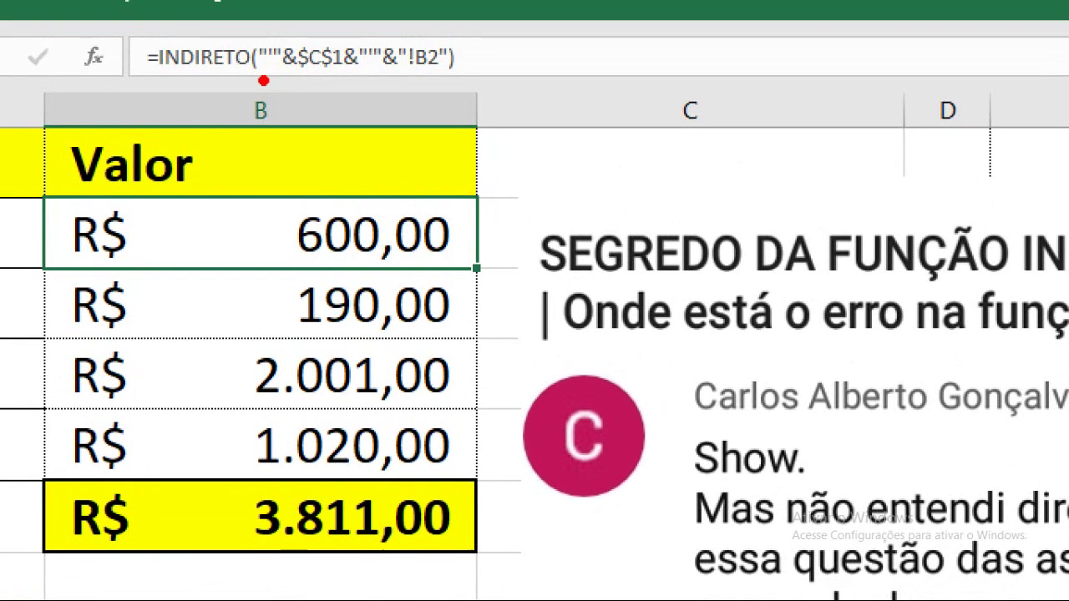
mouse_move(142, 35)
mouse_down()
mouse_move(178, 58)
mouse_move(490, 87)
mouse_up()
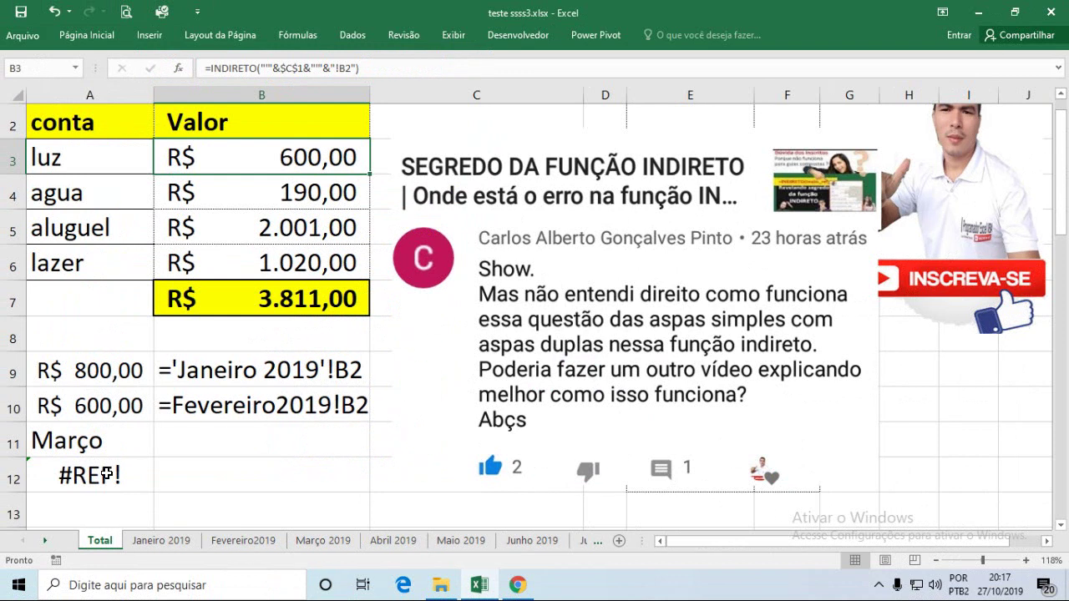
- Change the reference in the INDIRETO formula of cell A12 to A11, without double quotes
click(107, 475)
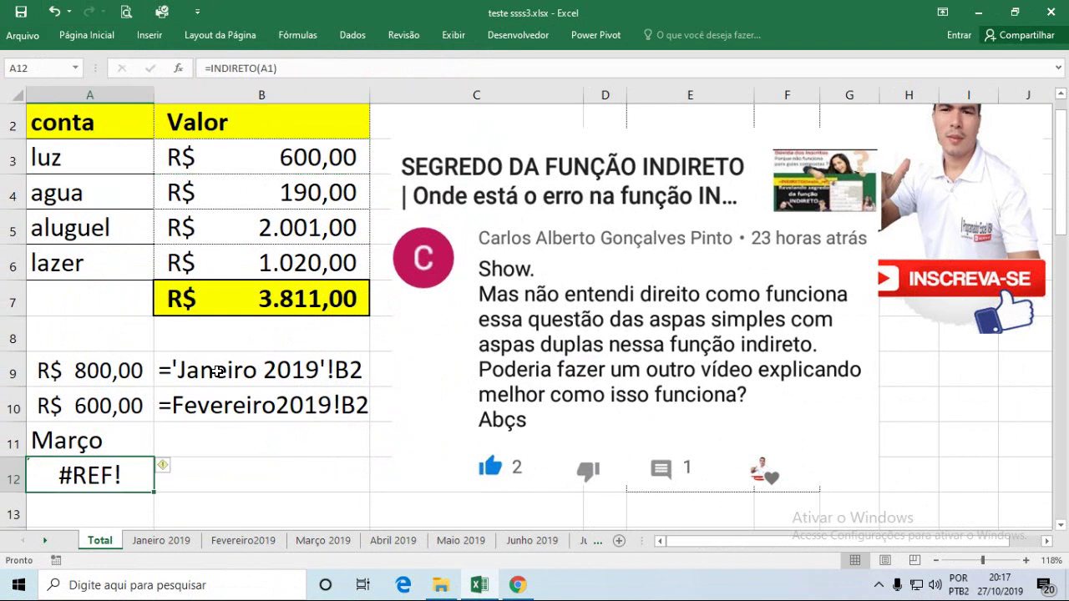
double_click(265, 67)
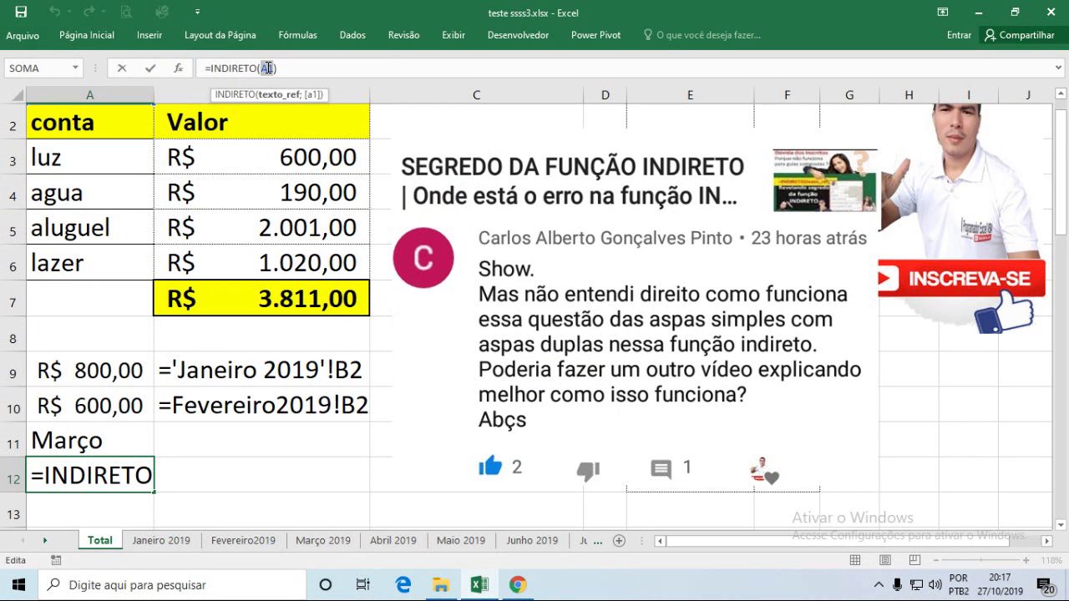
click(268, 68)
text(1)
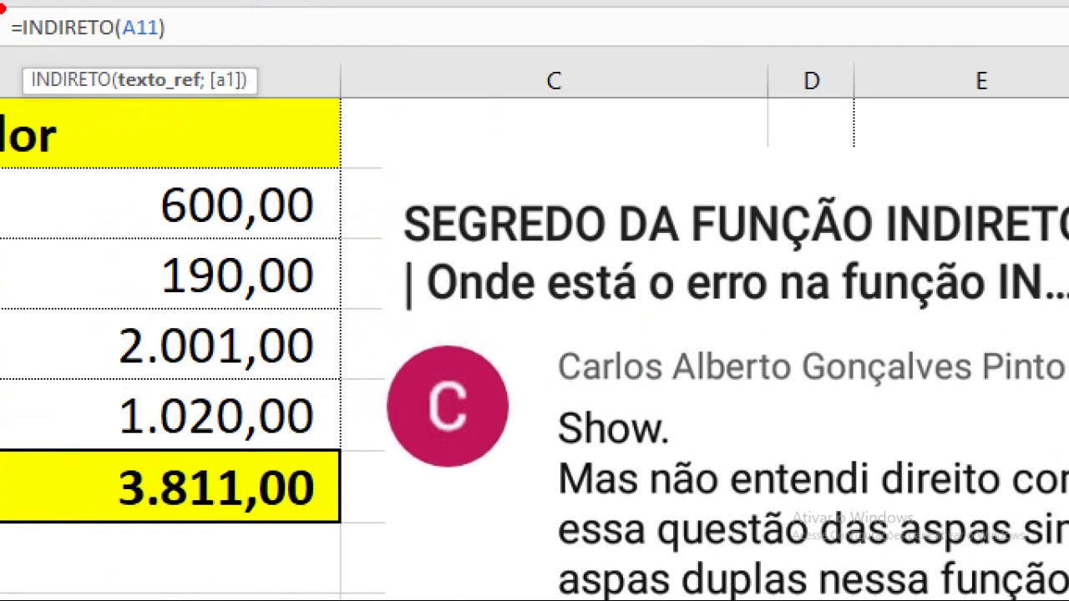
mouse_move(2, 6)
mouse_down()
mouse_move(109, 56)
mouse_move(198, 56)
mouse_up()
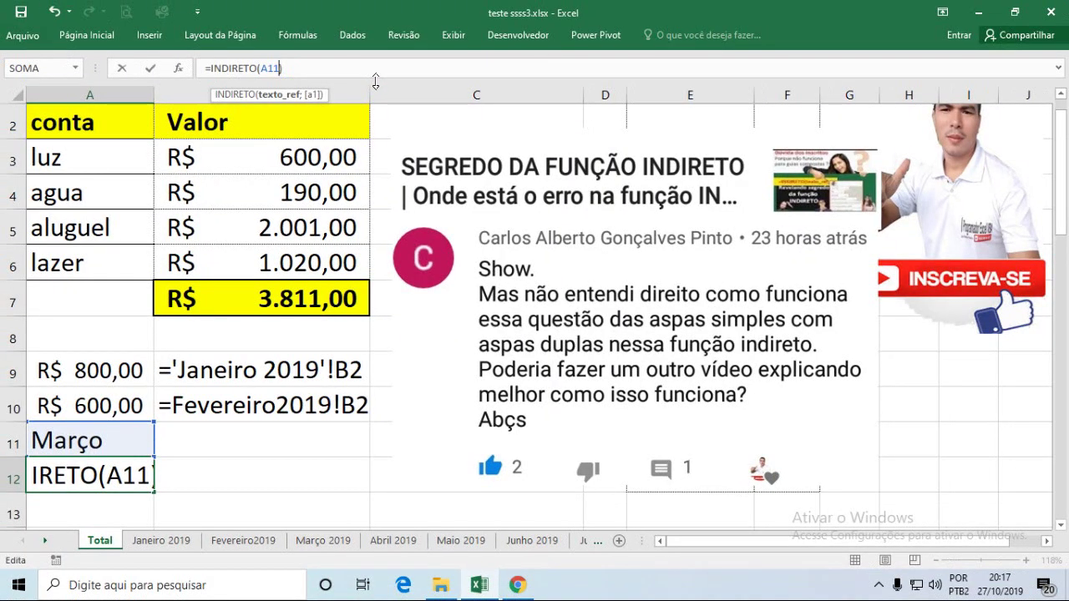
key(Return)
click(119, 474)
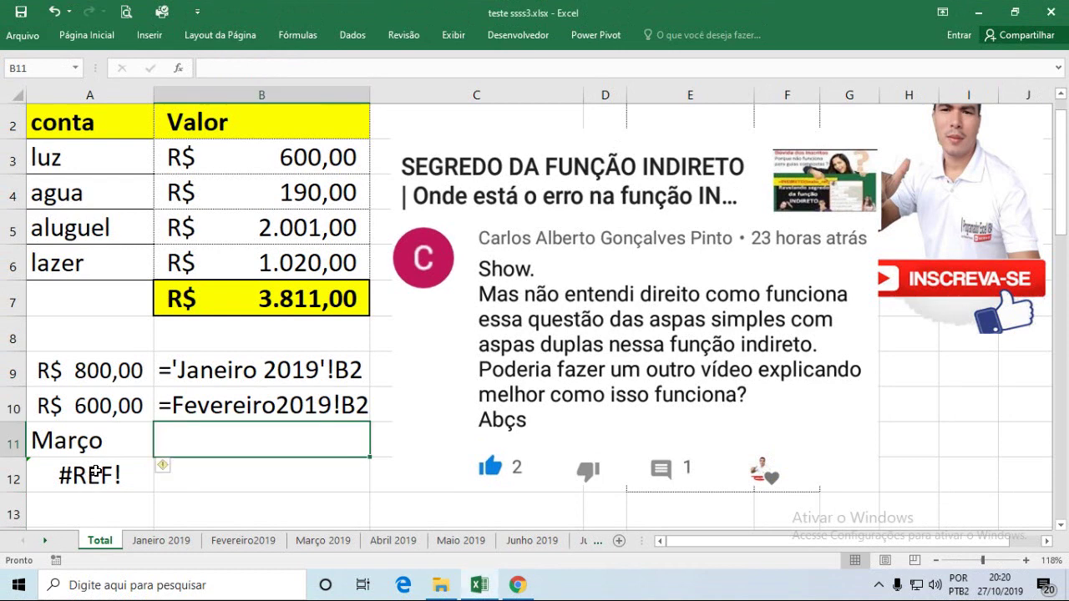
- Enter the text a1 in cell B11, beside the quoted INDIRETO example
click(84, 484)
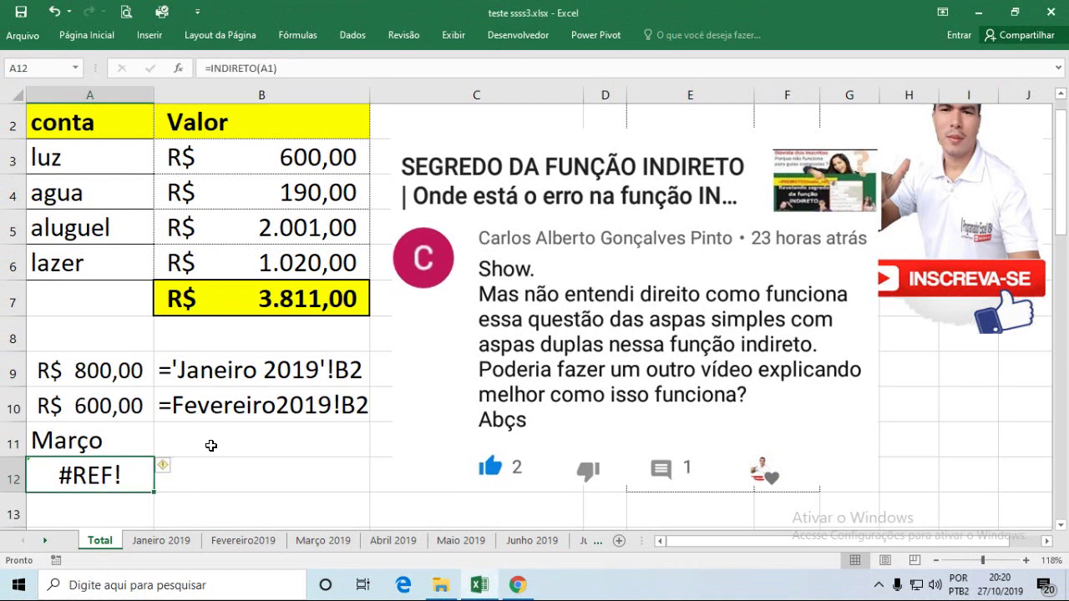
click(211, 446)
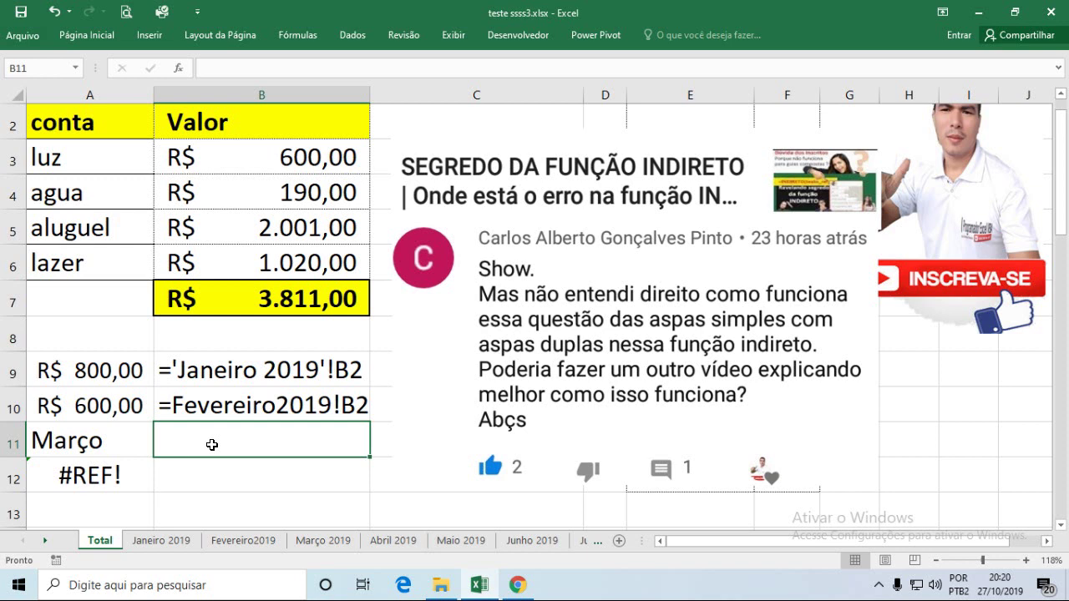
scroll(133, 241, up, 1)
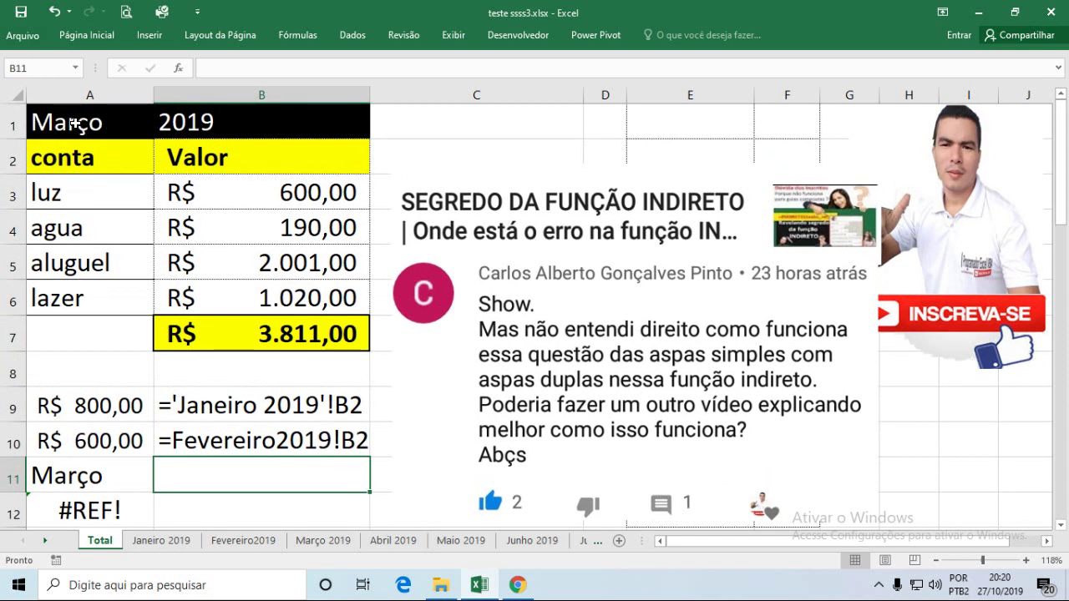
text(a1)
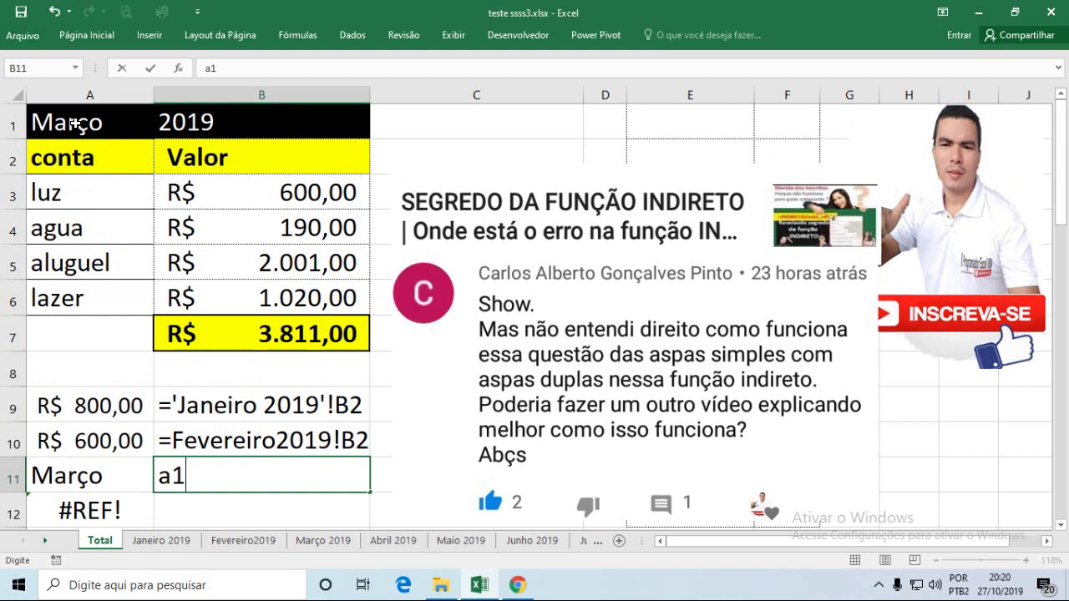
key(Return)
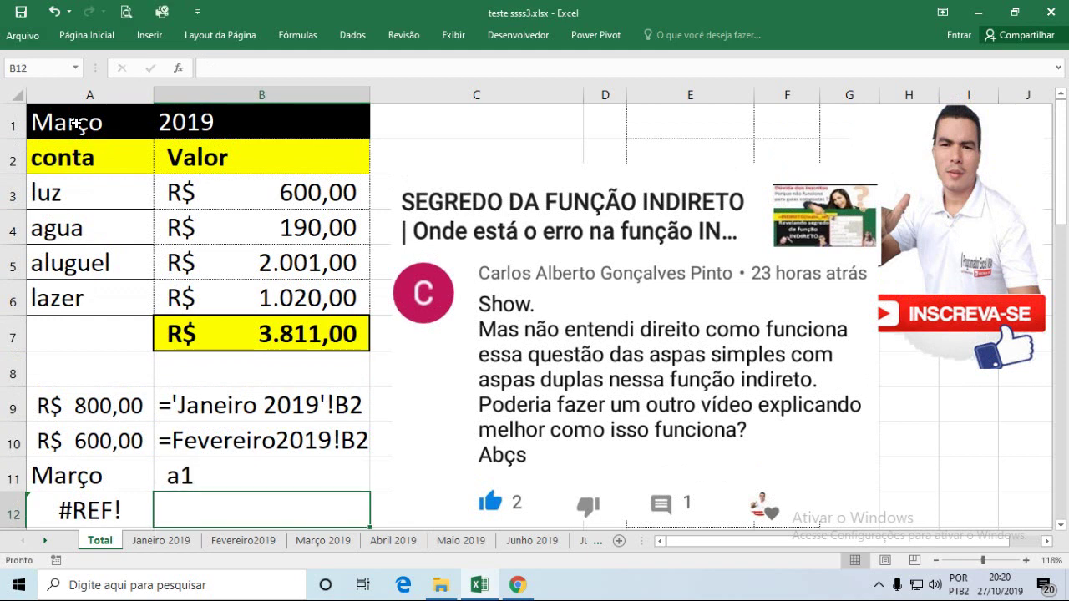
- Replace the argument of the INDIRETO formula in cell A12 with a reference to B11, without double quotes
click(100, 503)
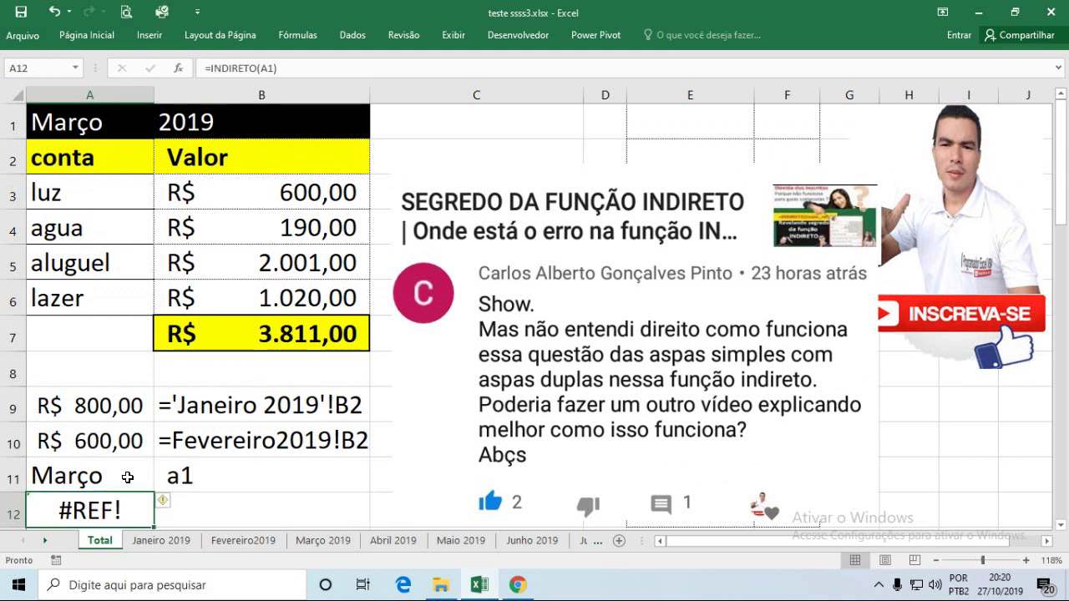
double_click(267, 68)
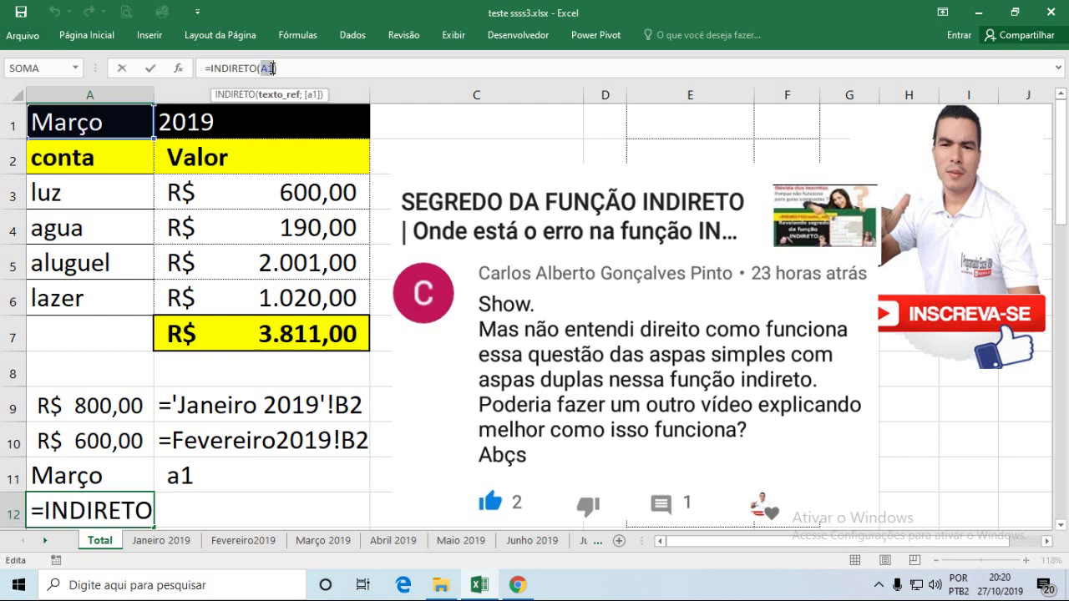
key(Delete)
key(Delete)
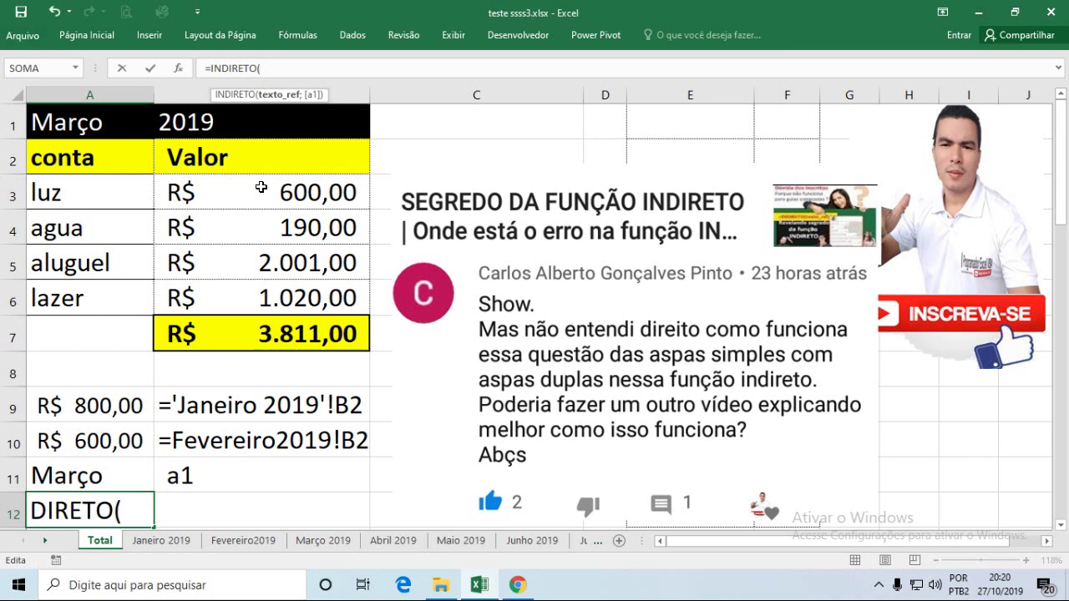
click(206, 472)
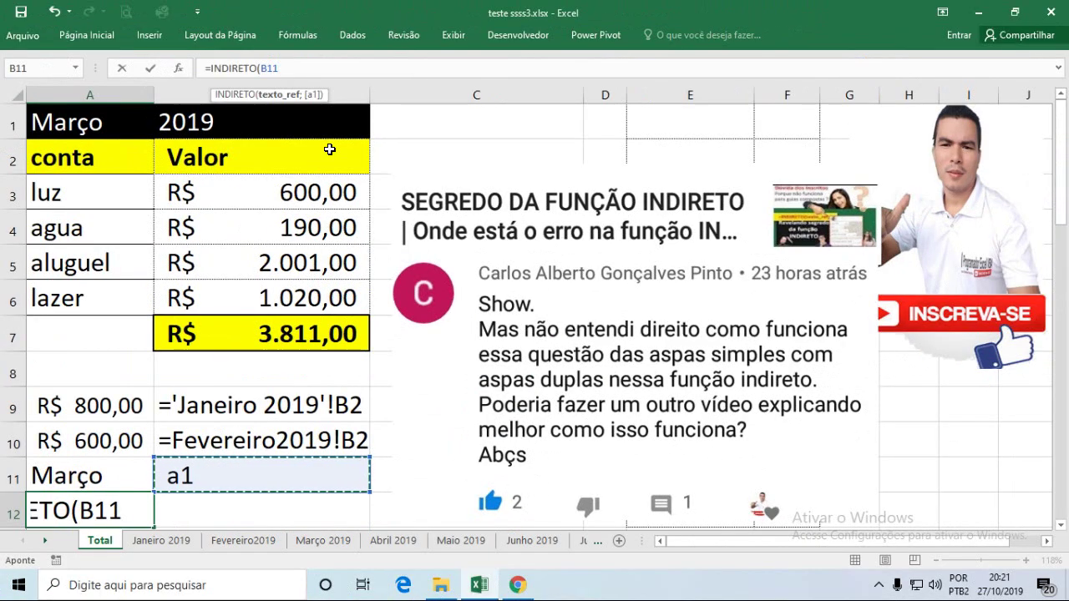
key(Return)
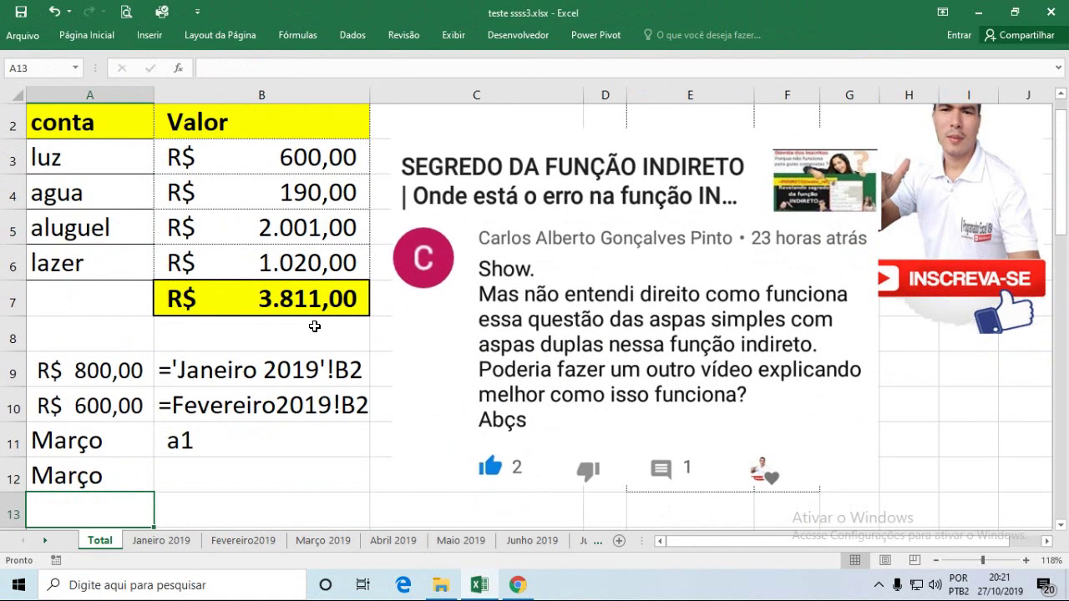
- Move the a1 text from cell B11 to cell A13, directly below the two INDIRETO examples
click(126, 474)
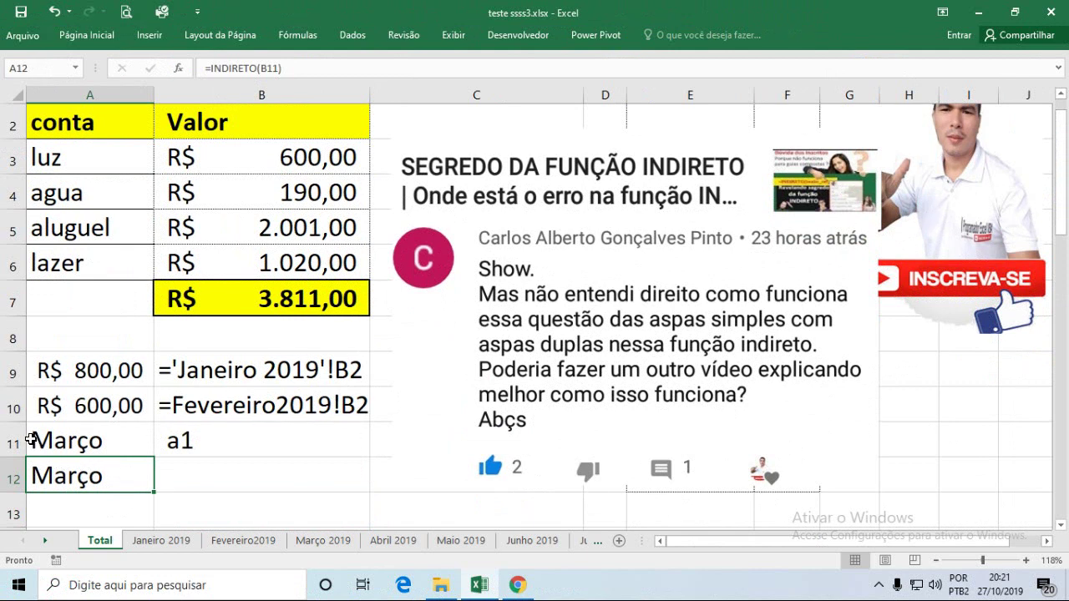
drag(70, 433, 72, 469)
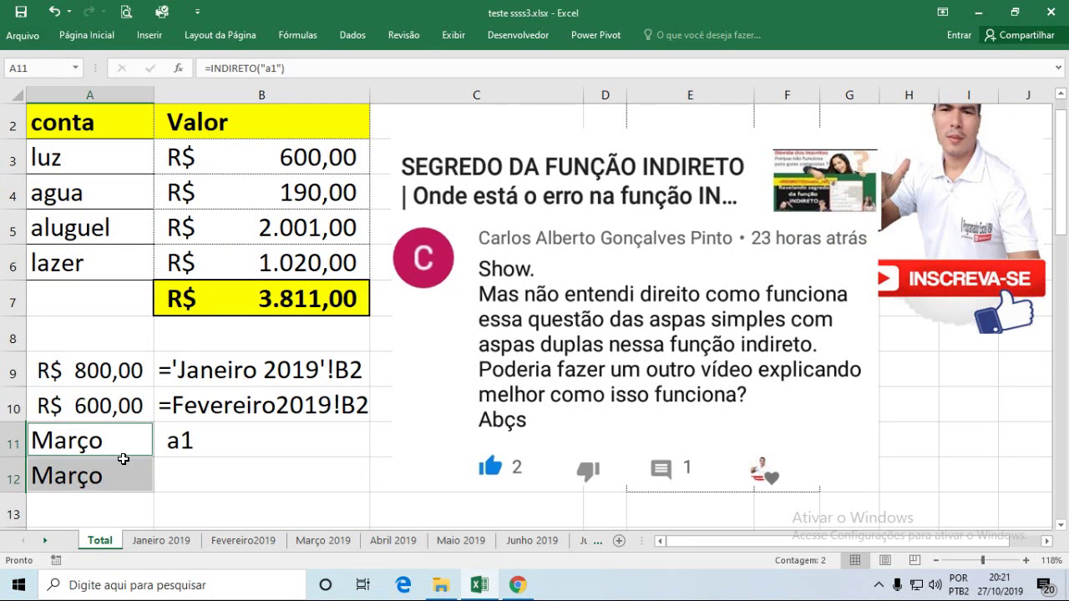
click(172, 479)
click(175, 447)
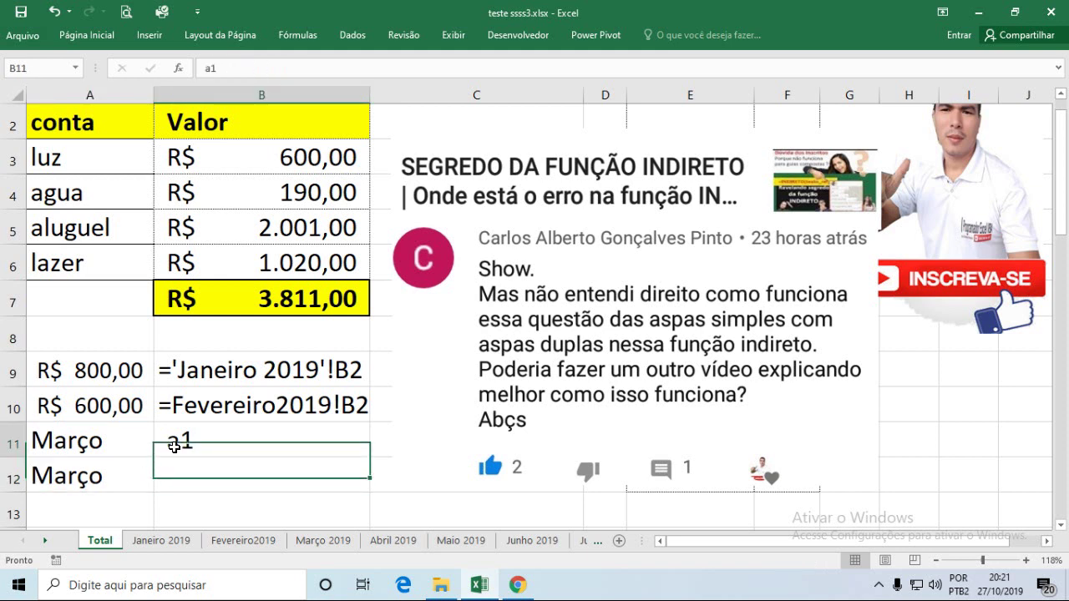
click(139, 471)
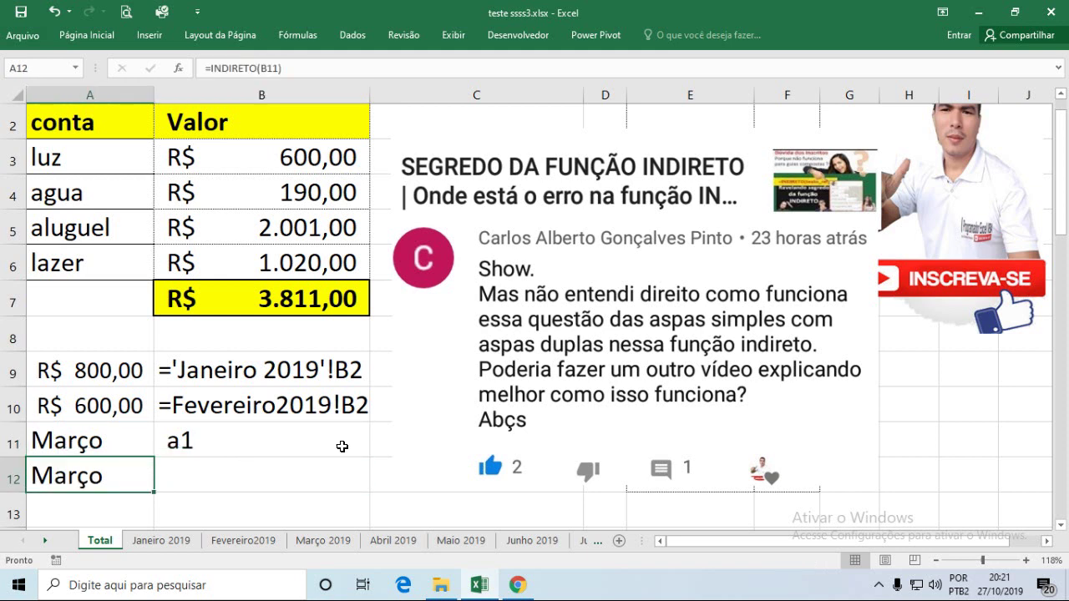
click(285, 447)
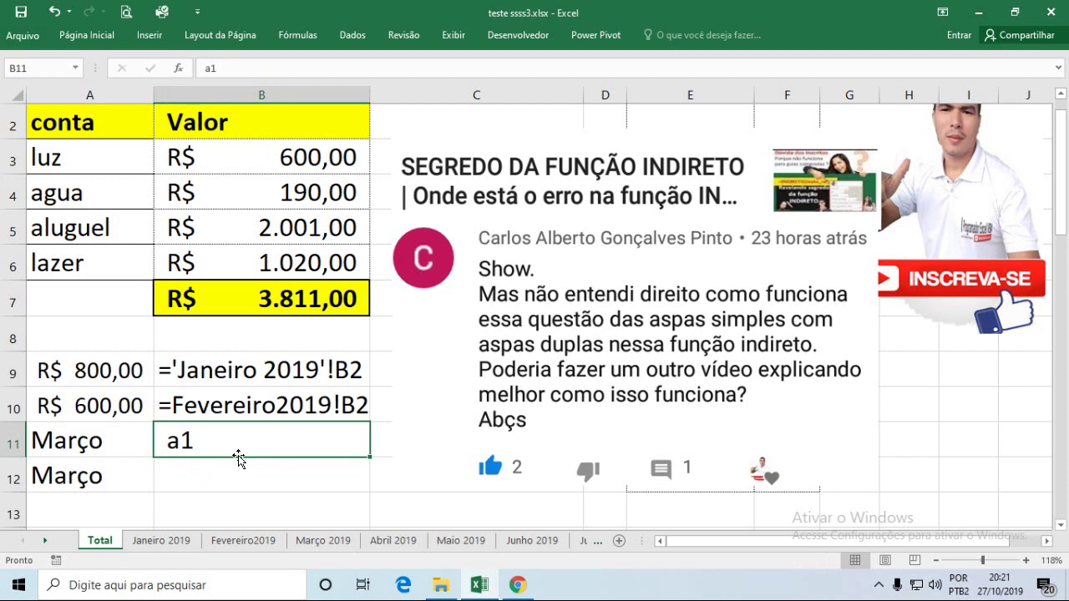
drag(226, 457, 122, 493)
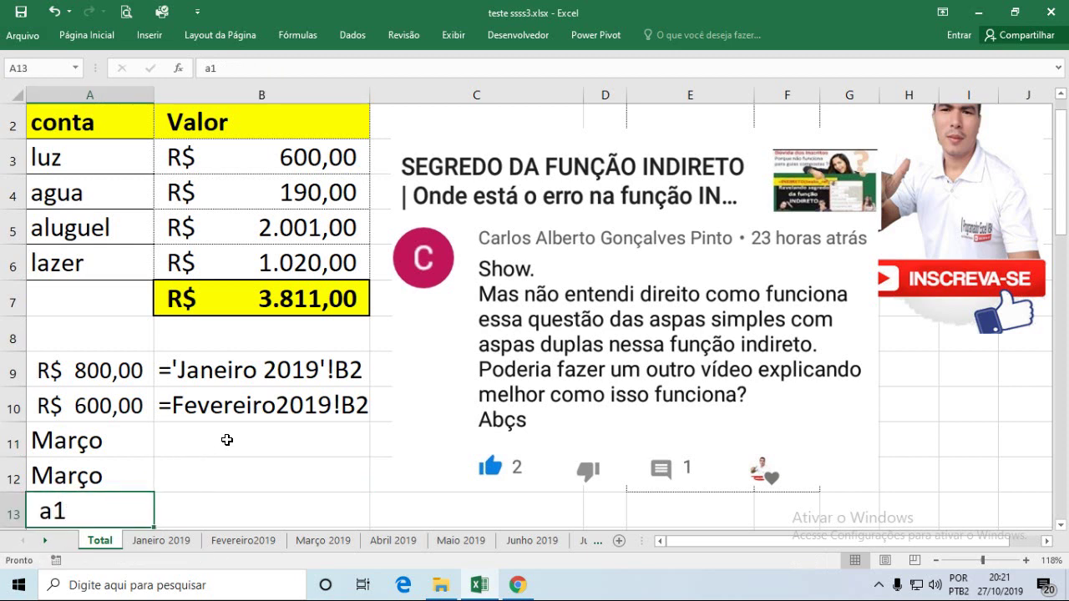
- Copy the FÓRMULATEXTO formula from cell B10 down to B11 and B12 to display the two INDIRETO formulas
click(224, 441)
click(265, 410)
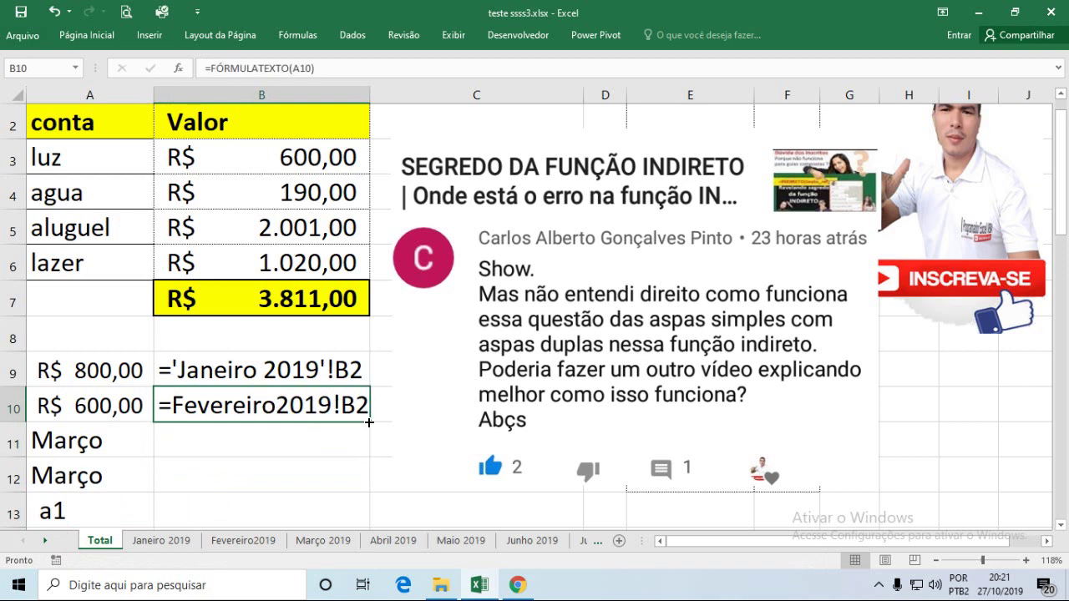
drag(370, 422, 366, 476)
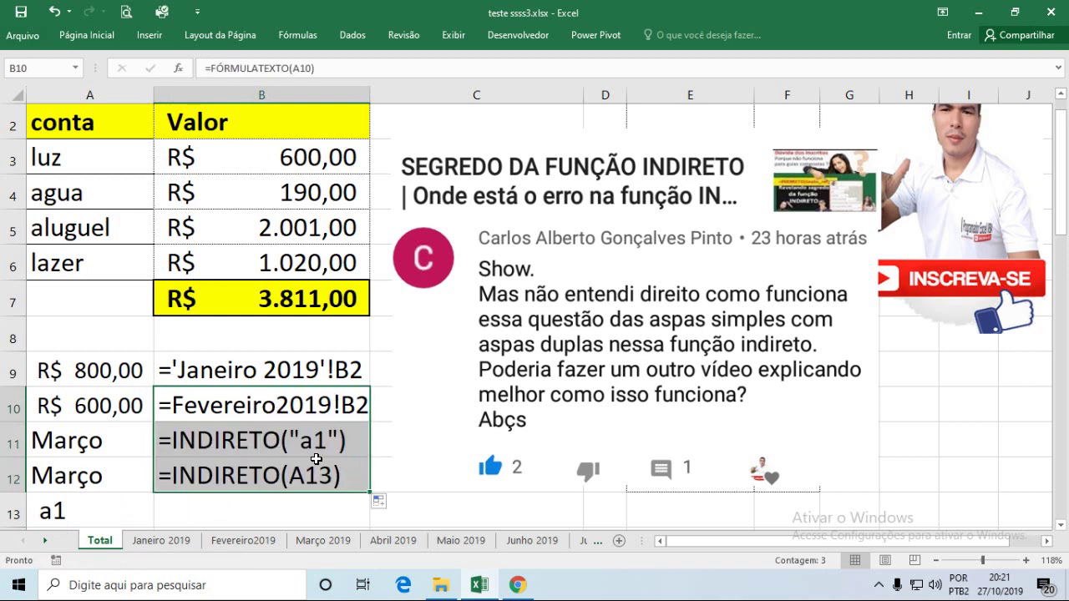
- Compare the quoted INDIRETO formula in A11 with the unquoted one in A12 and the a1 text in A13
click(245, 448)
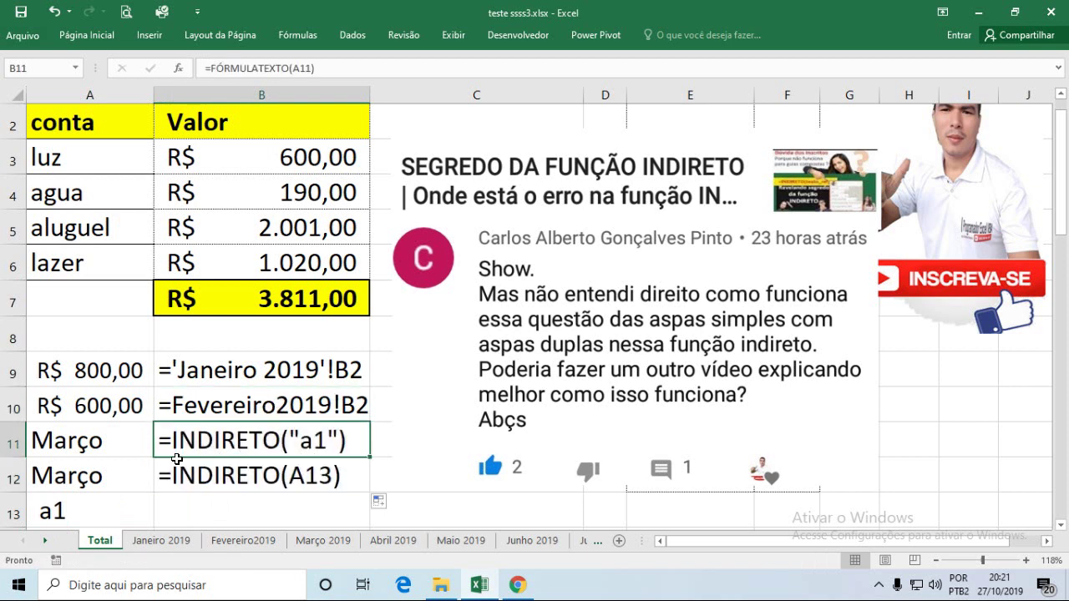
click(90, 445)
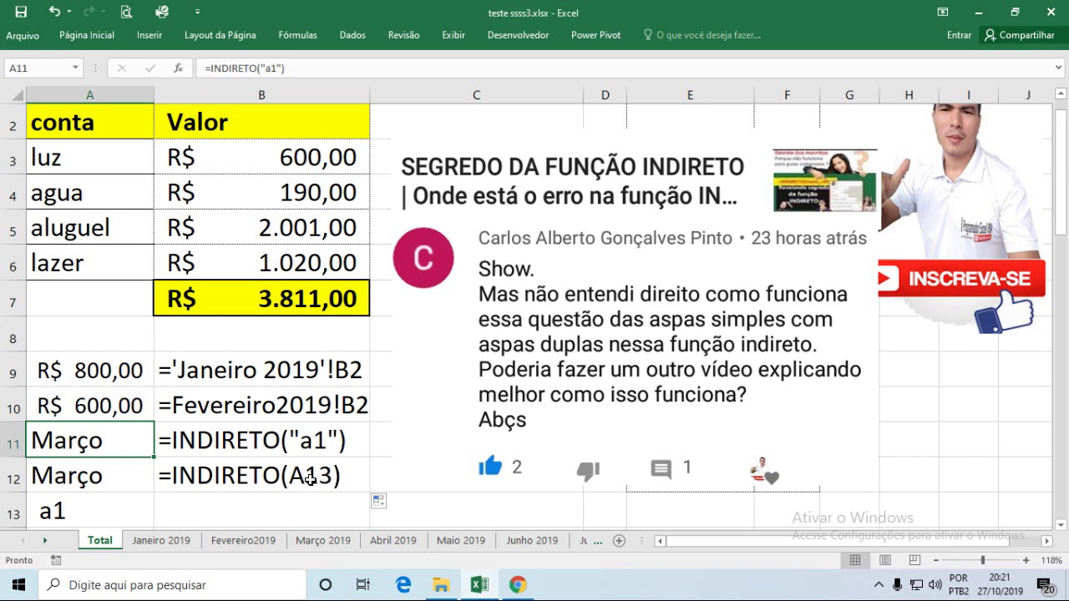
click(130, 479)
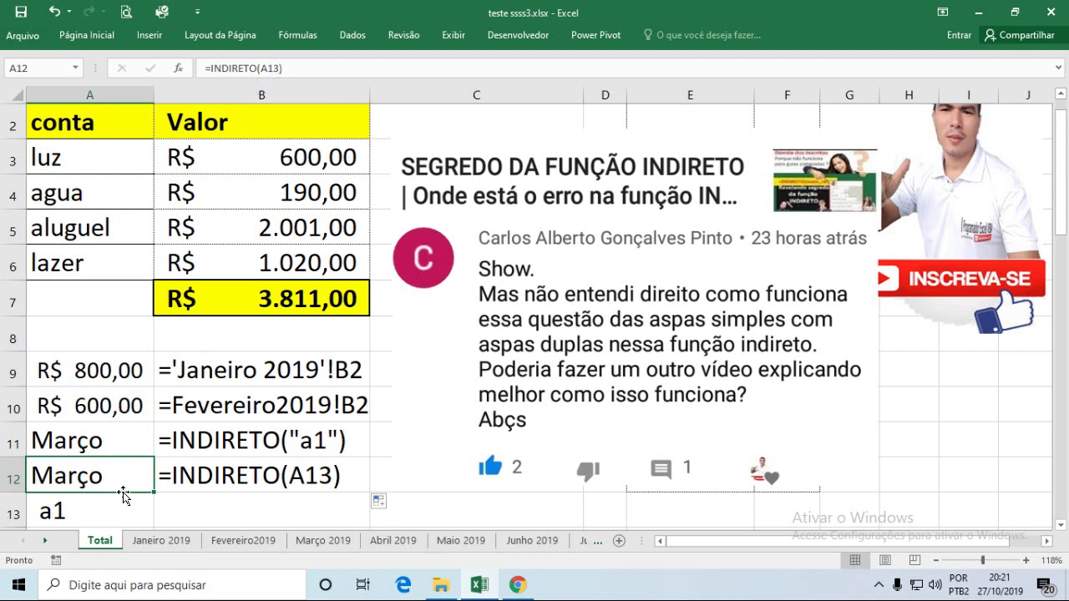
click(79, 511)
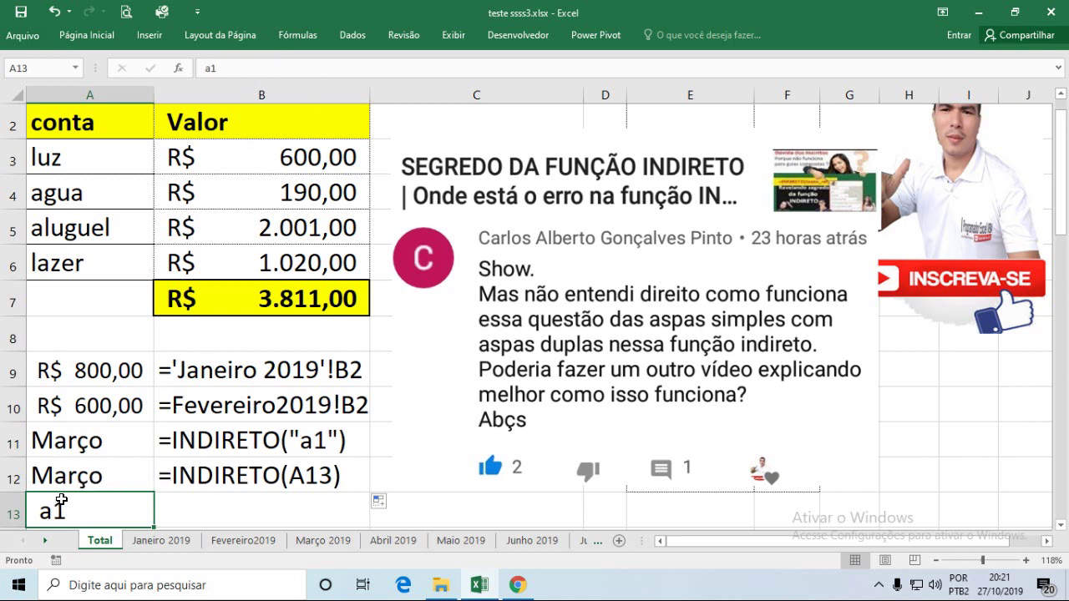
scroll(76, 167, up, 1)
scroll(150, 331, down, 1)
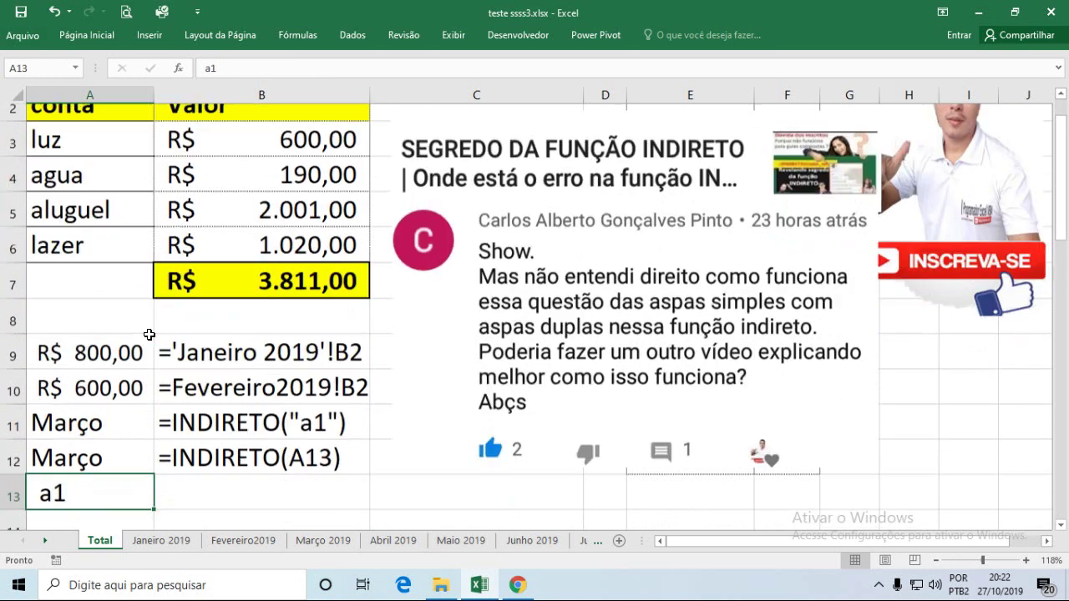
scroll(149, 335, down, 1)
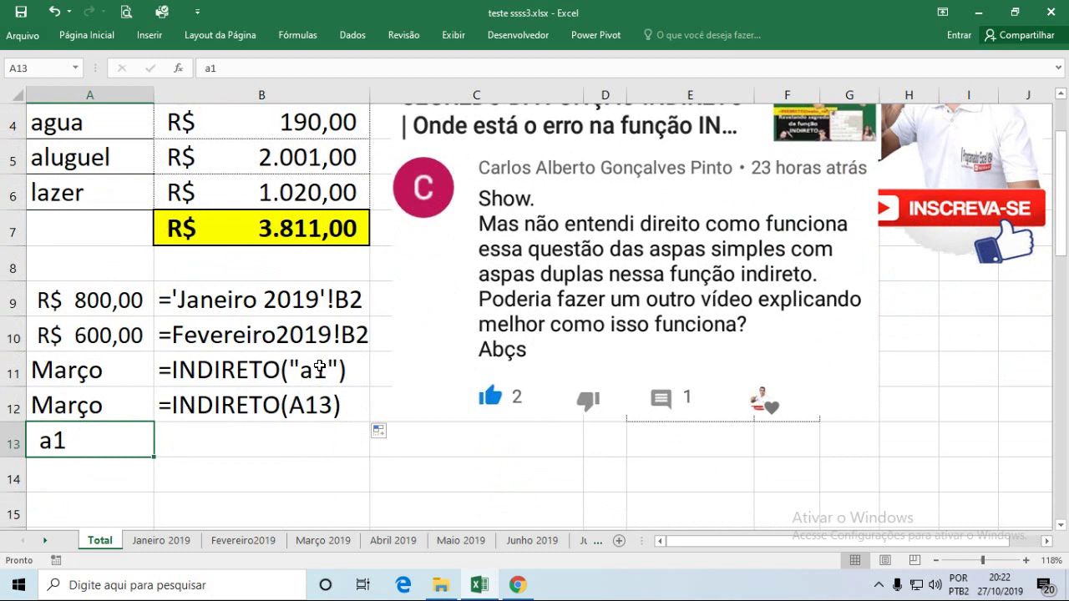
scroll(316, 368, up, 1)
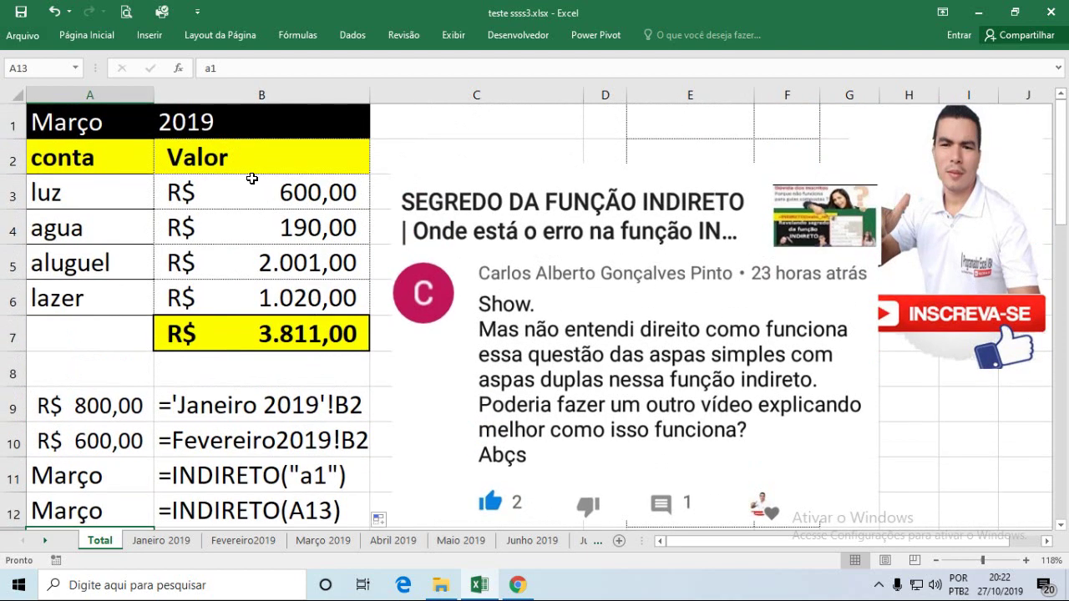
- Compare the quotes in the INDIRETO formula of B3 with the Janeiro 2019 and Fevereiro2019 sheet references in B9 and B10
click(230, 156)
click(240, 191)
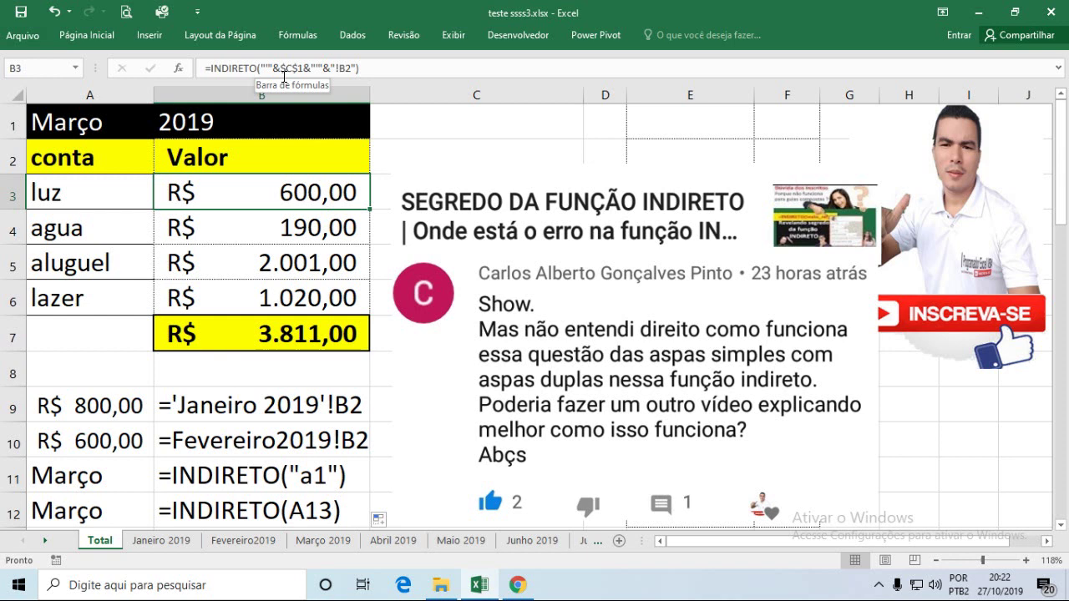
click(188, 407)
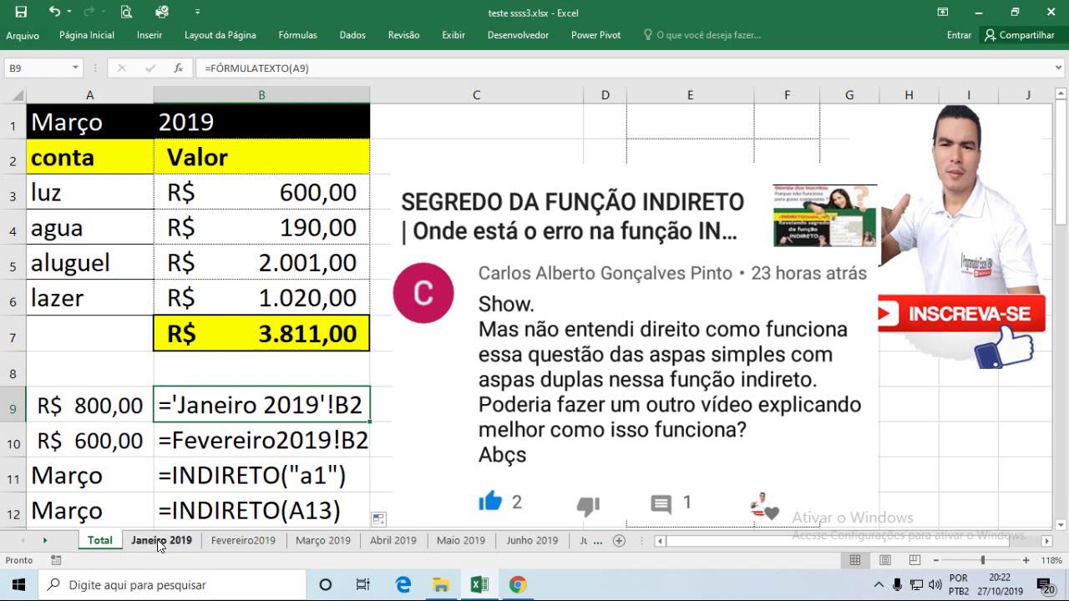
click(248, 443)
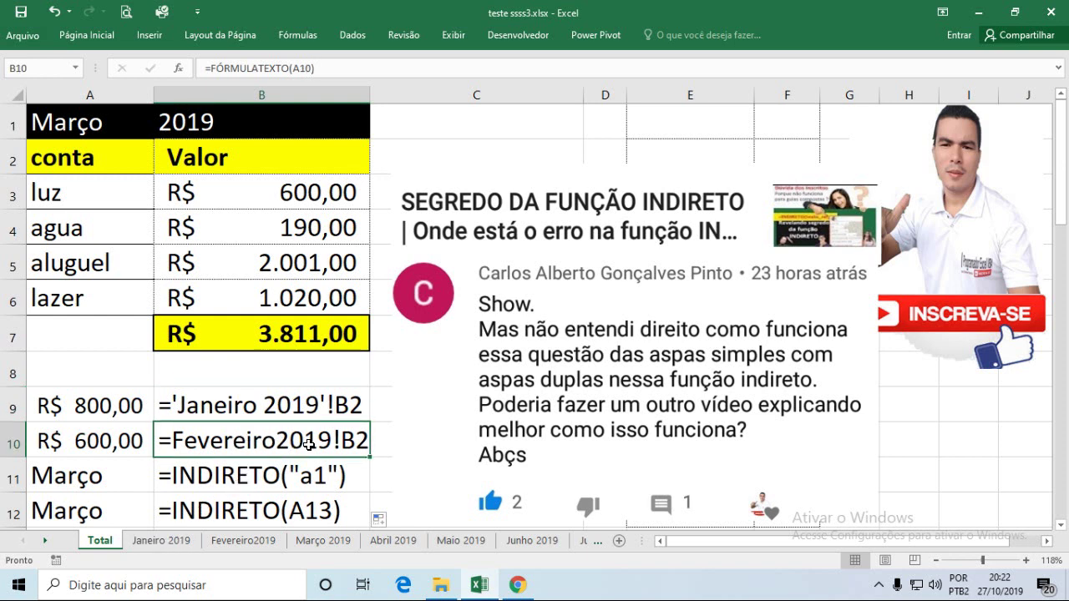